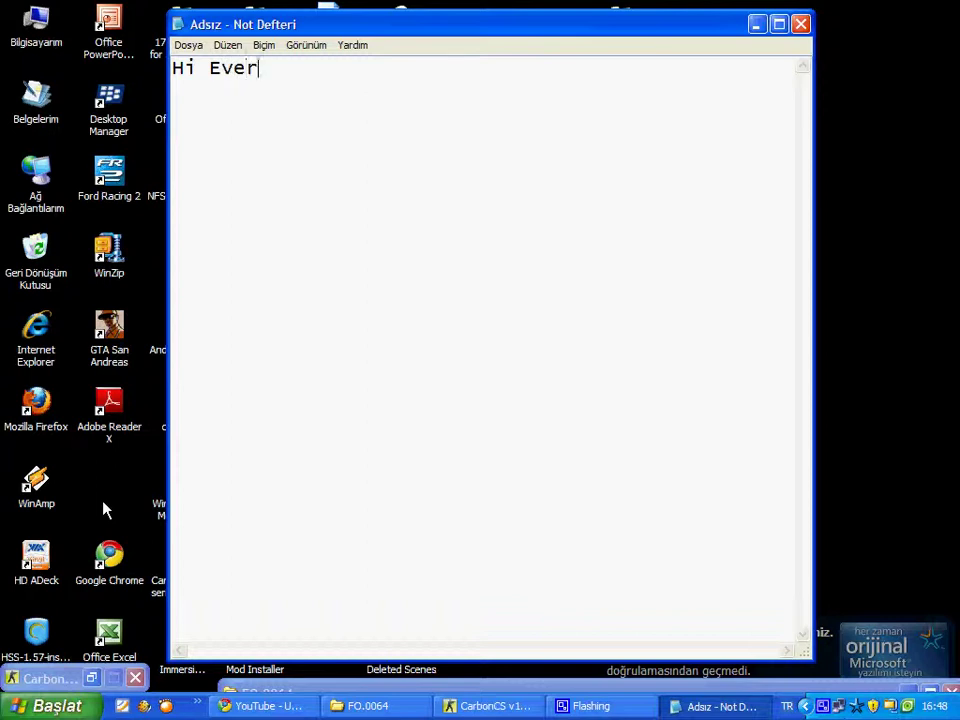
# - Replace the 'Hi Everybody' greeting with 'Today I show you download a Counter Strike Carbon v.1'
pyautogui.write('ybody')
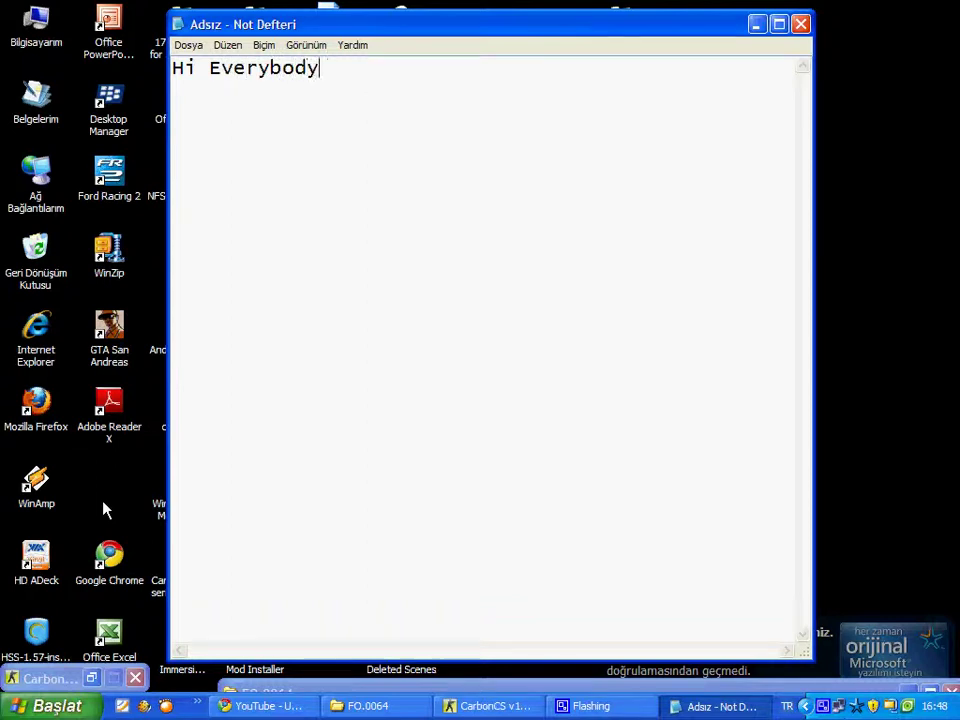
pyautogui.press('BackSpace')
pyautogui.hotkey('ctrl', 'a')
pyautogui.press('BackSpace')
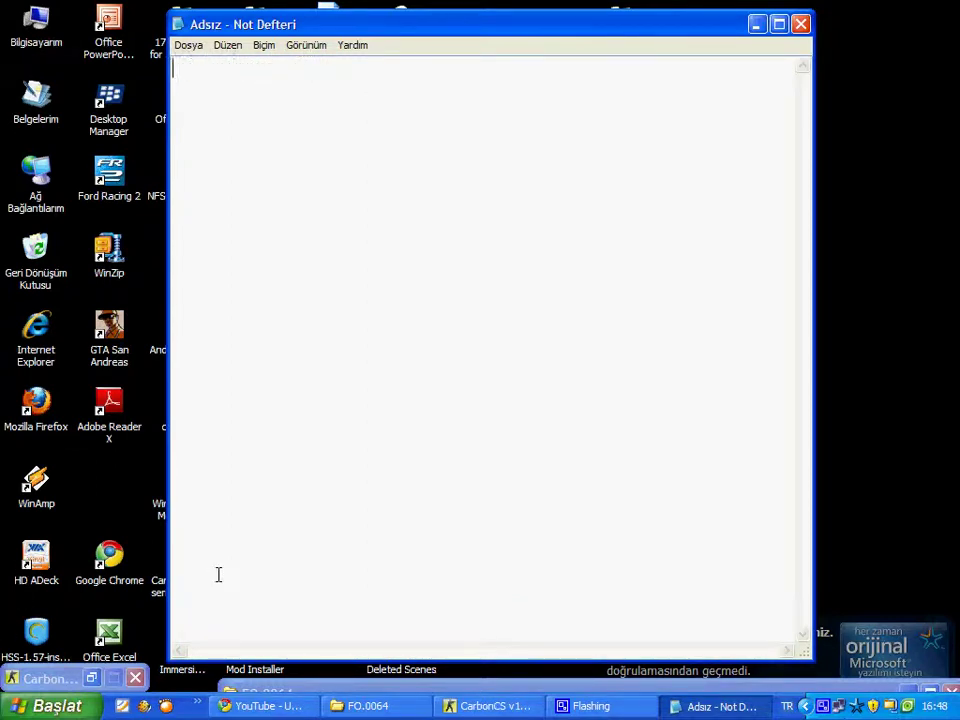
pyautogui.write('Today ')
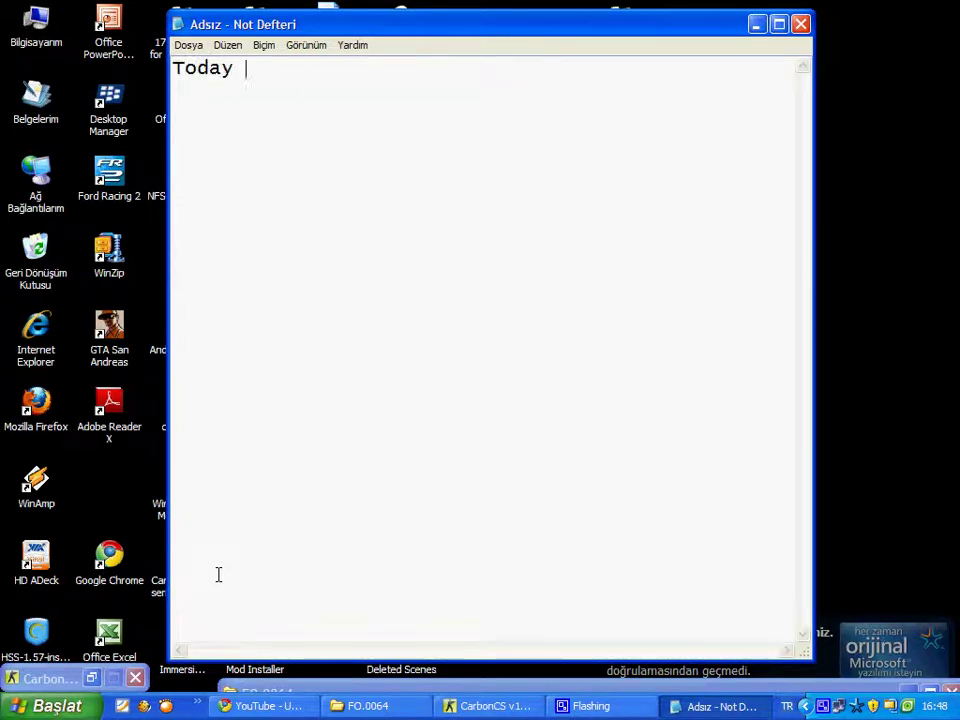
pyautogui.write('I show t')
pyautogui.press('BackSpace')
pyautogui.write('you ')
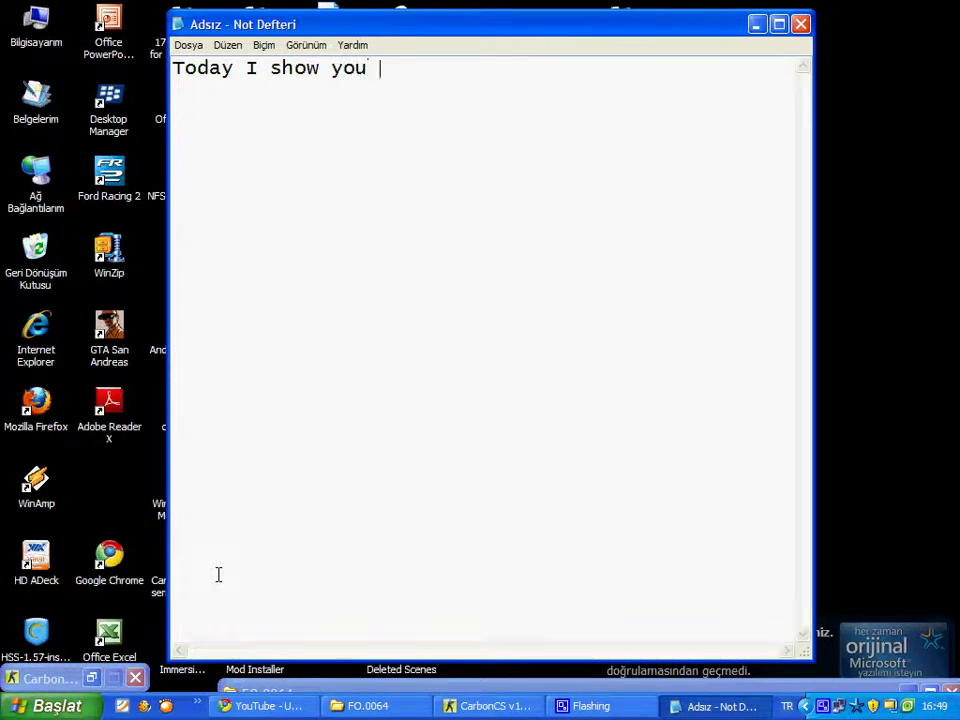
pyautogui.write('download ')
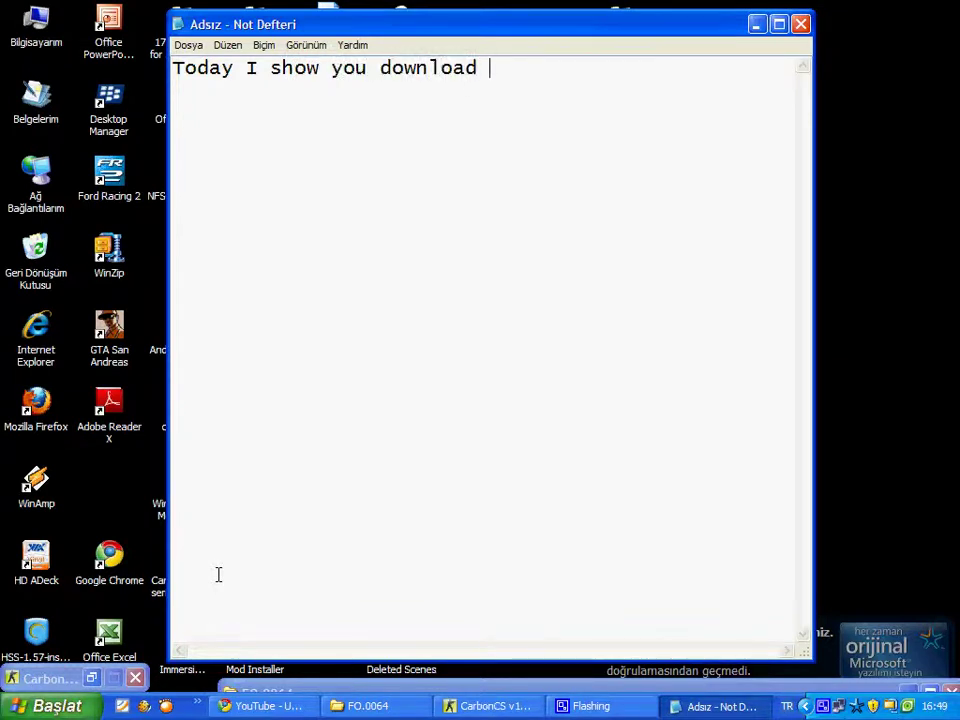
pyautogui.write('a Counter Strike Car')
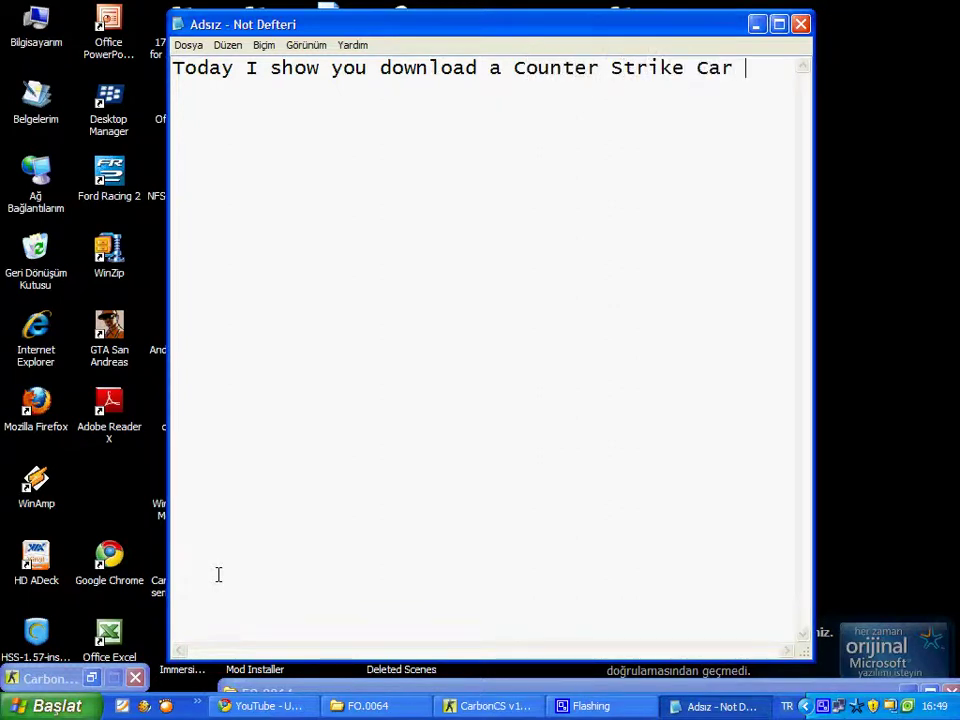
pyautogui.write('bon v')
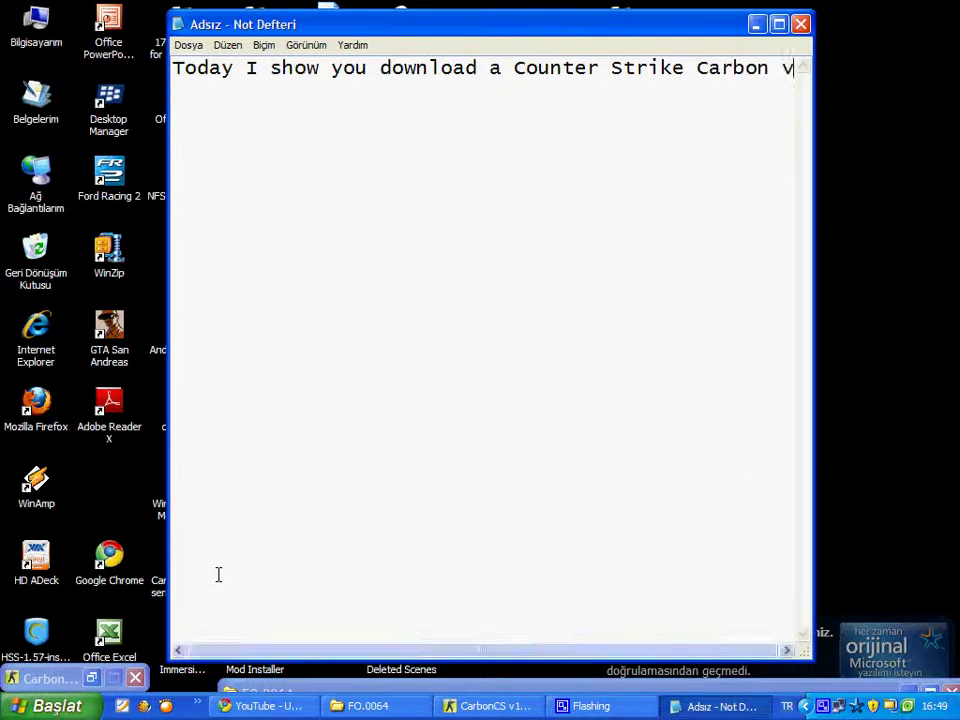
pyautogui.write('.1')
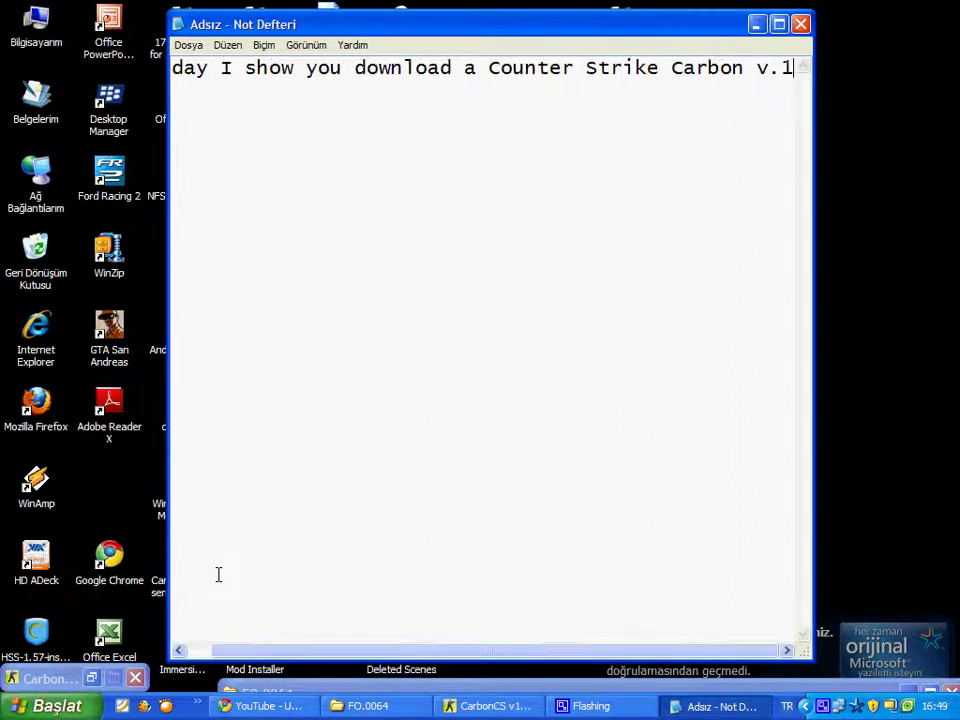
# - After checking the CarbonCS installer, correct the caption's version to v1.1 and select the line
pyautogui.click(91, 677)
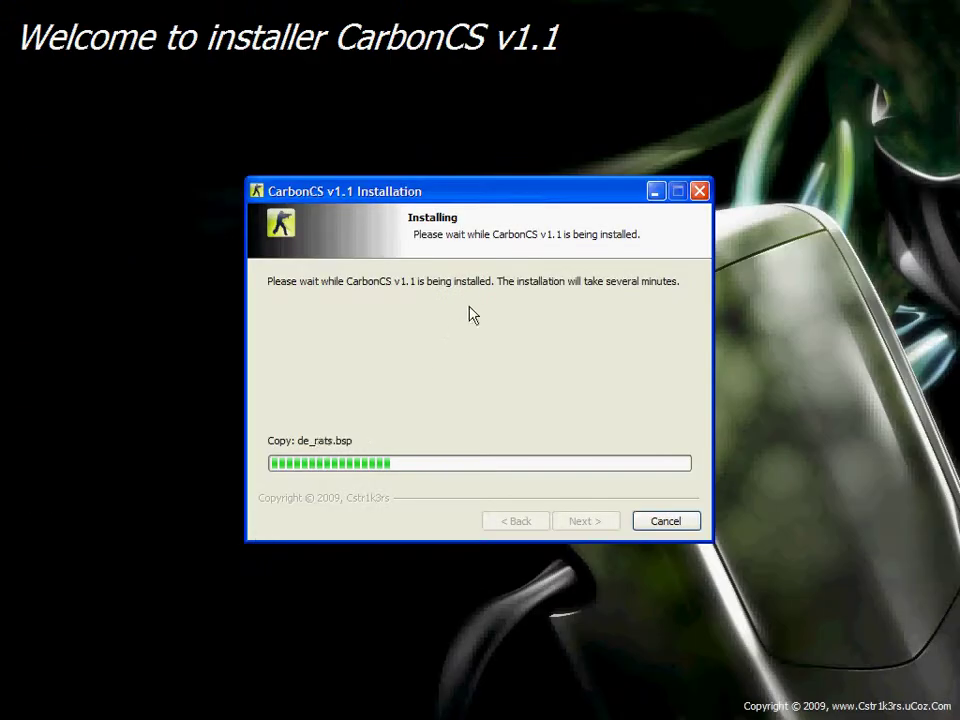
pyautogui.click(655, 190)
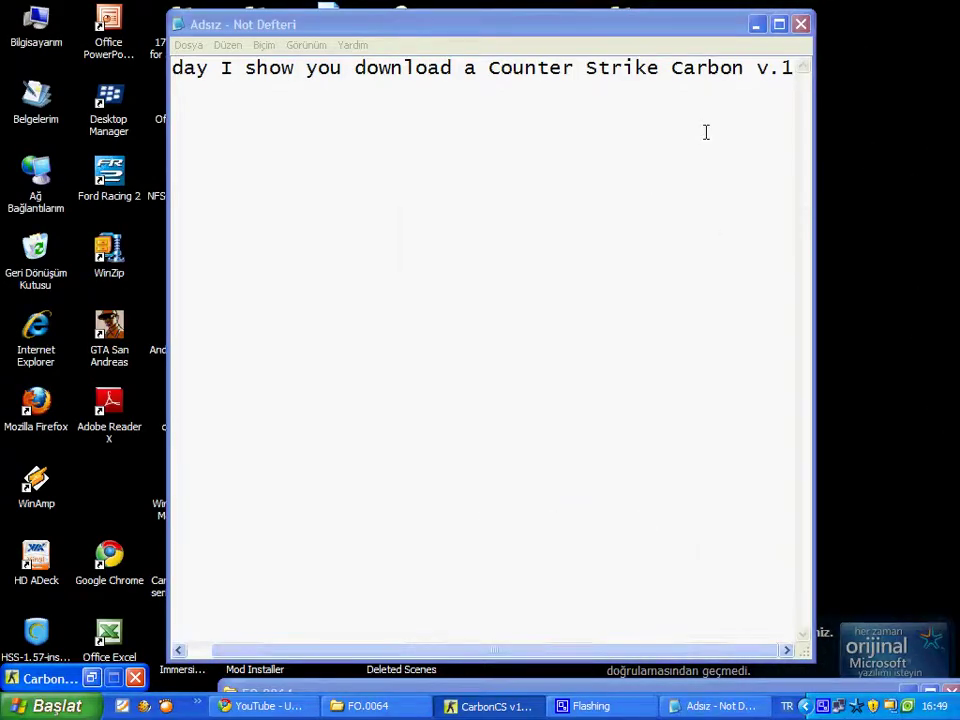
pyautogui.click(780, 67)
pyautogui.press('BackSpace')
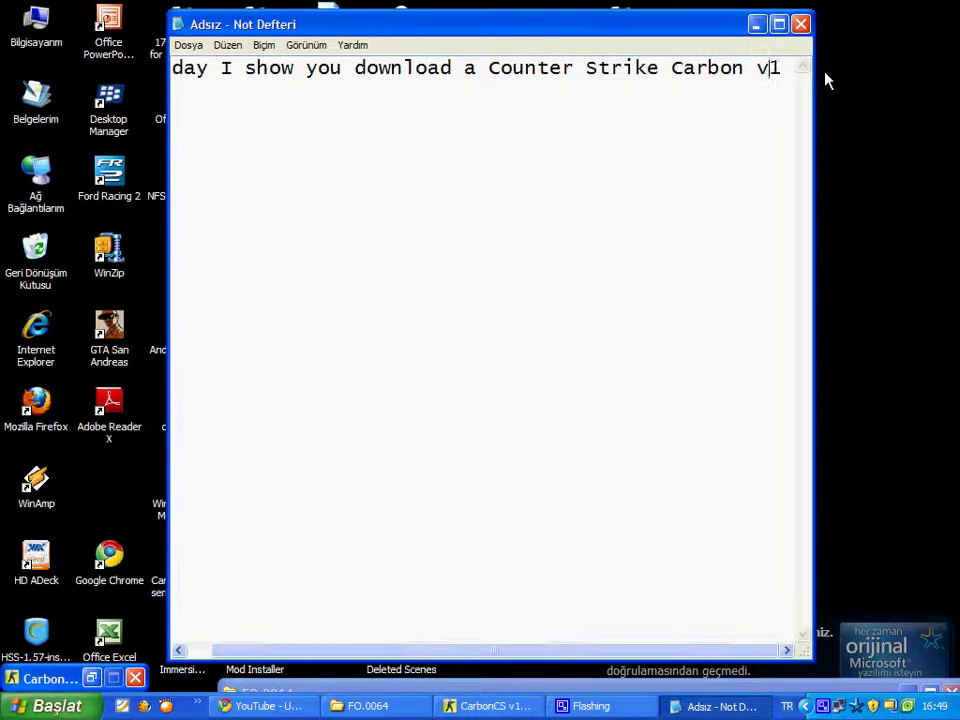
pyautogui.press('Right')
pyautogui.write('.1')
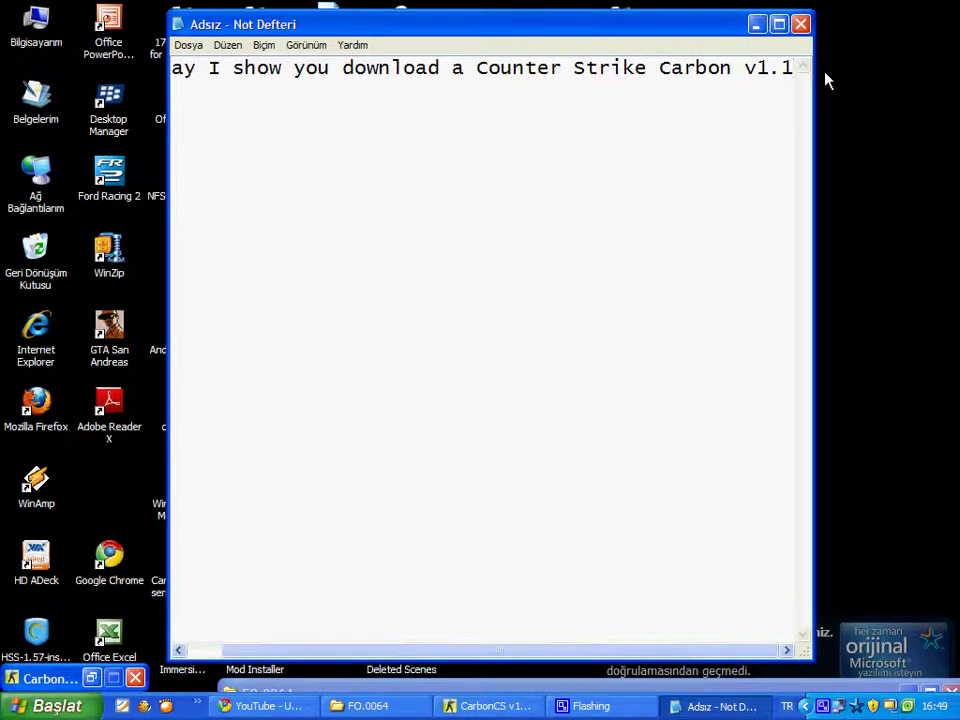
pyautogui.moveTo(792, 67); pyautogui.dragTo(120, 73)
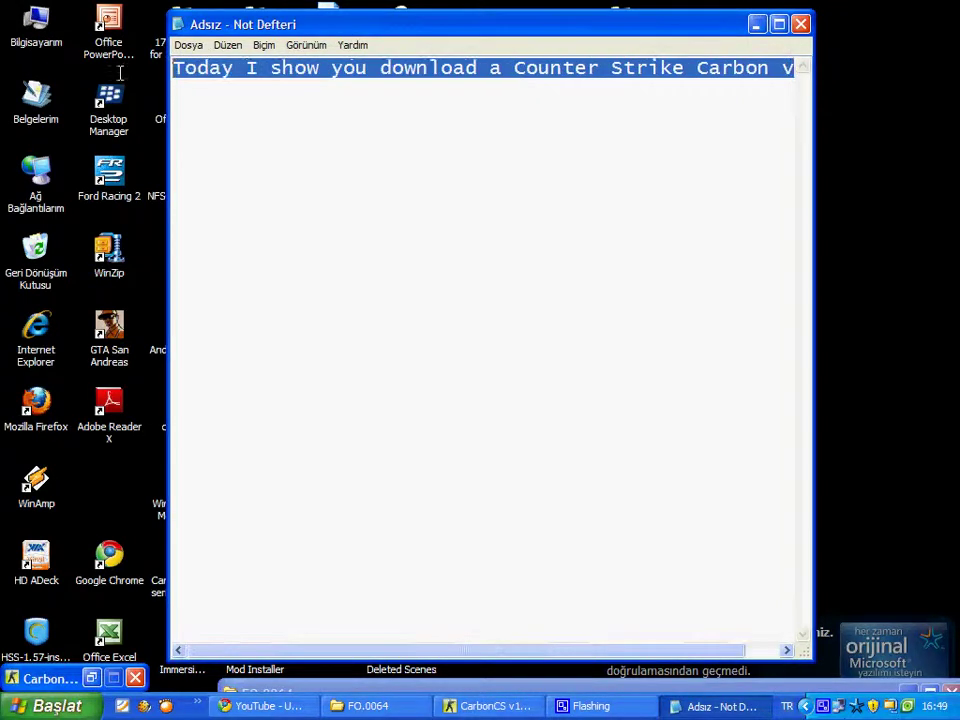
pyautogui.hotkey('ctrl', 'x')
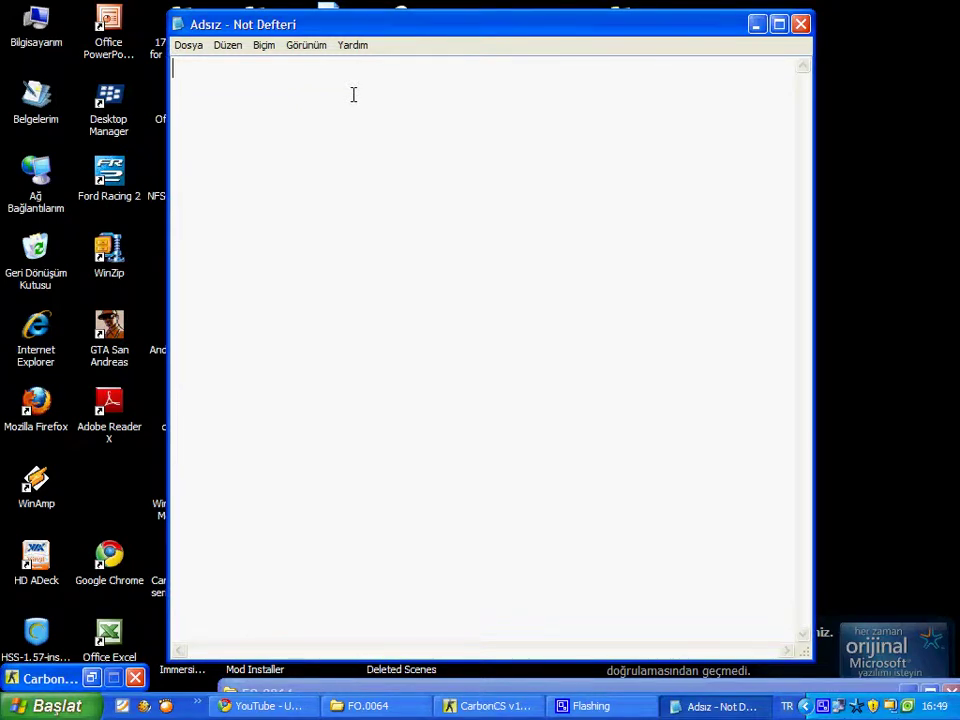
pyautogui.write('ok')
pyautogui.write(".Let'")
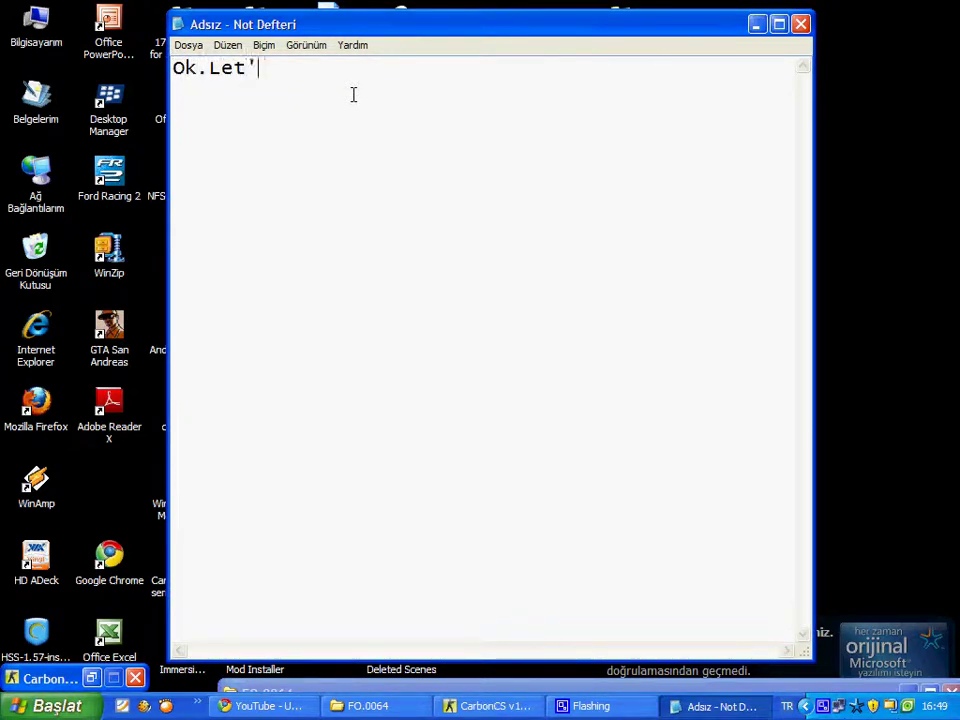
pyautogui.write('go Tu')
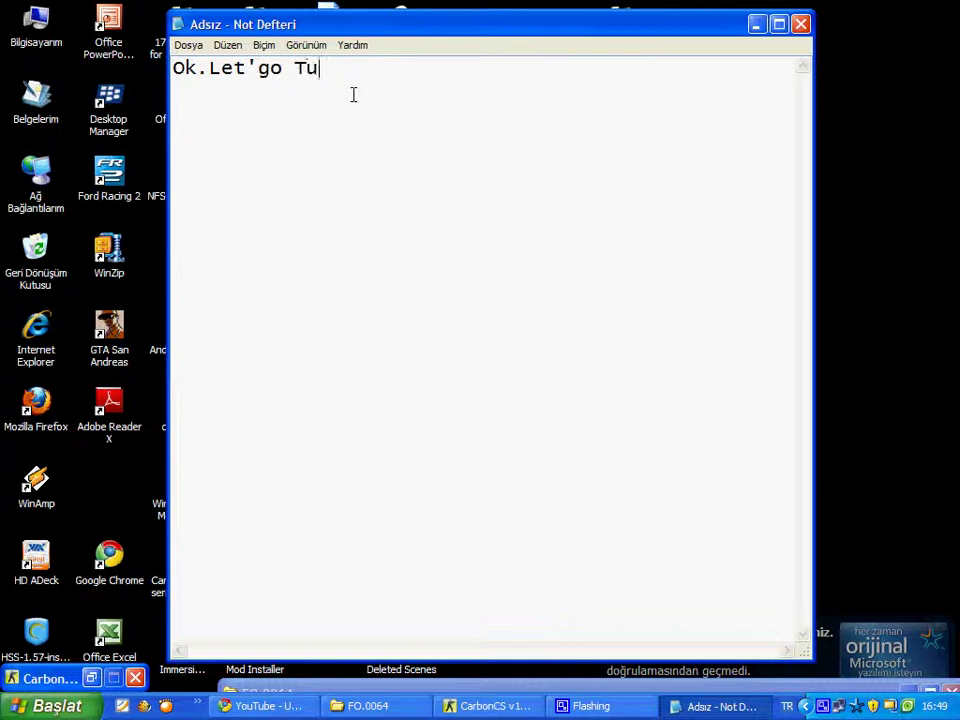
pyautogui.write("rkish'")
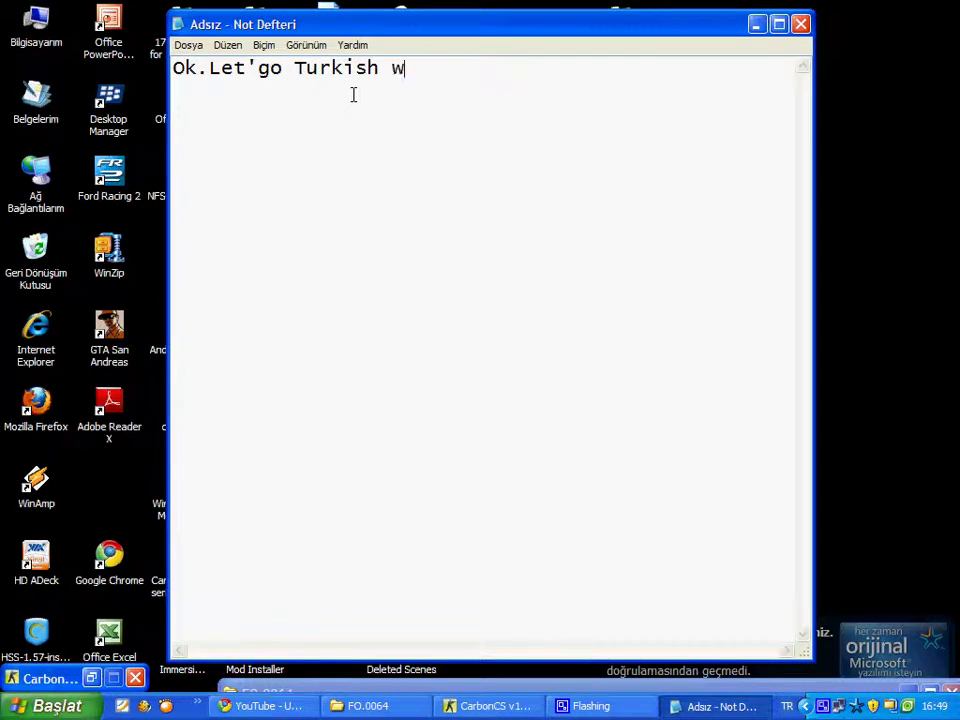
pyautogui.write('webside')
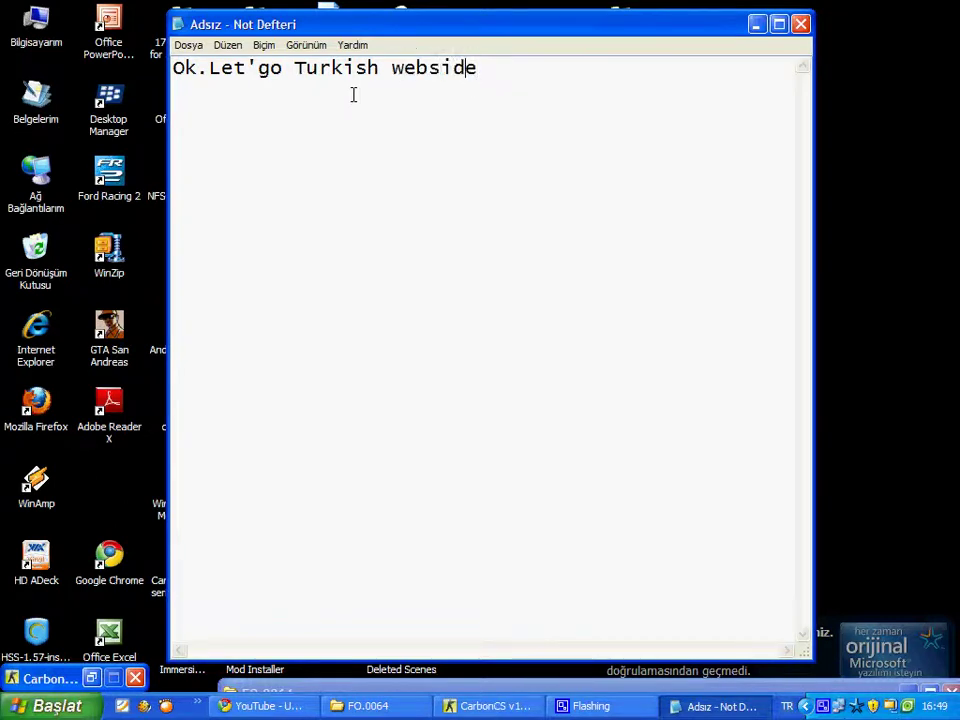
pyautogui.press('BackSpace')
pyautogui.press('BackSpace')
pyautogui.write('te www.fu')
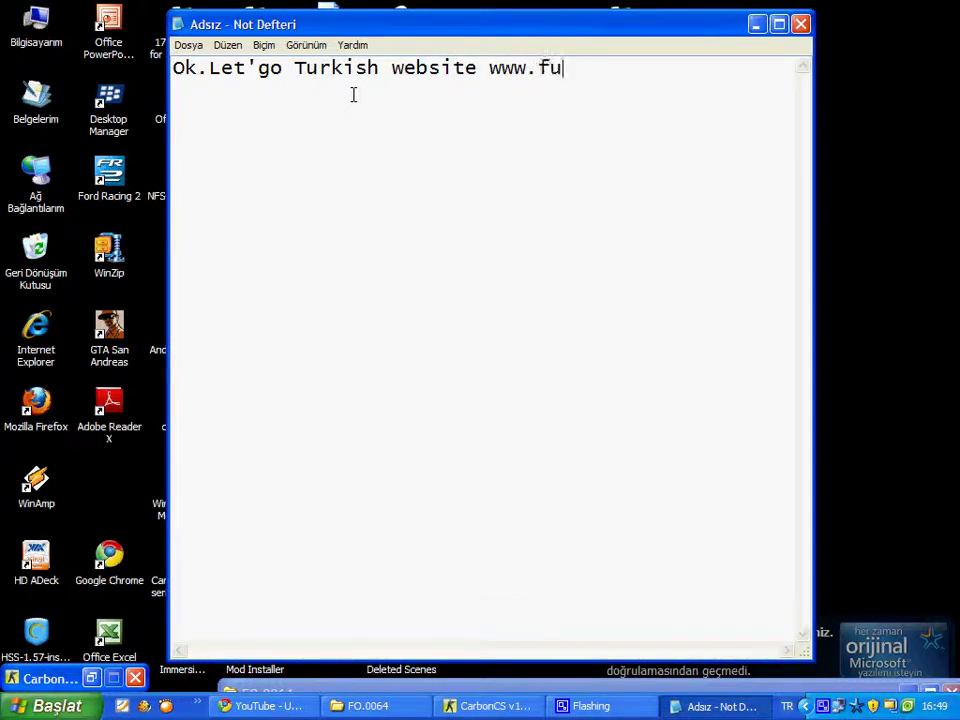
pyautogui.write('lloyun.')
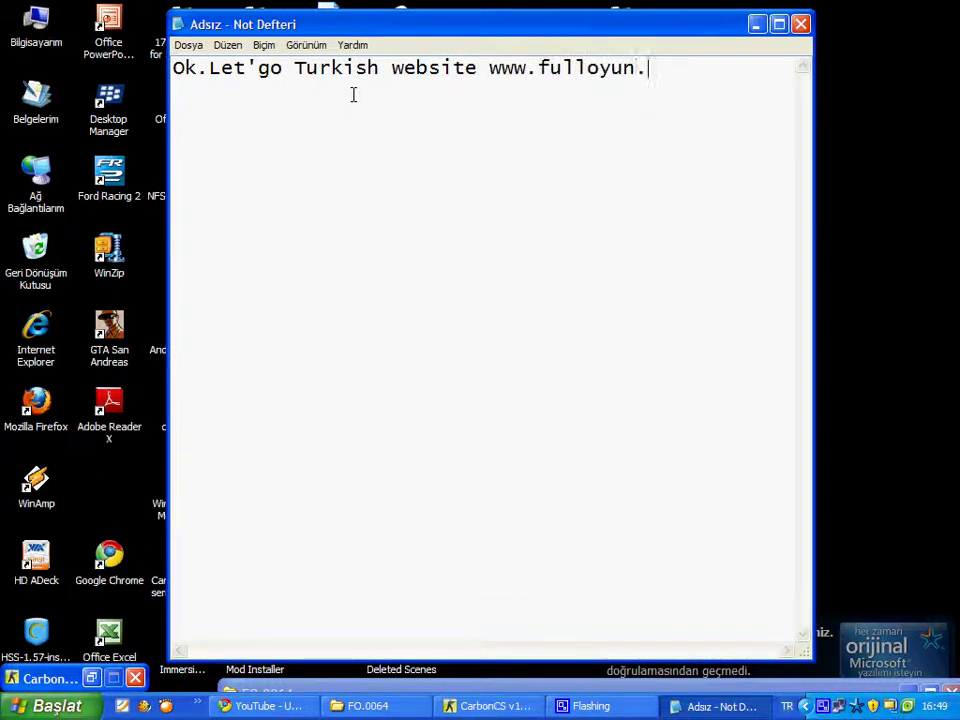
pyautogui.write('com')
pyautogui.hotkey('ctrl', 'a')
pyautogui.press('BackSpace')
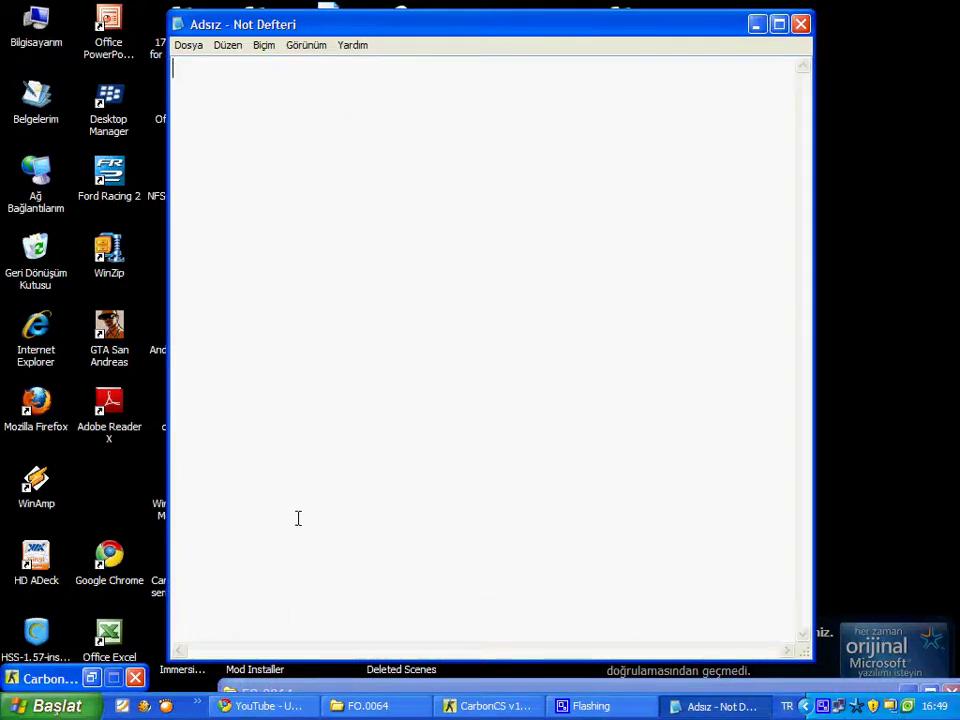
pyautogui.click(262, 706)
# - Search Google for 'Fulloyun' in a new tab, open the fulloyun.com result, and return to Notepad
pyautogui.click(206, 12)
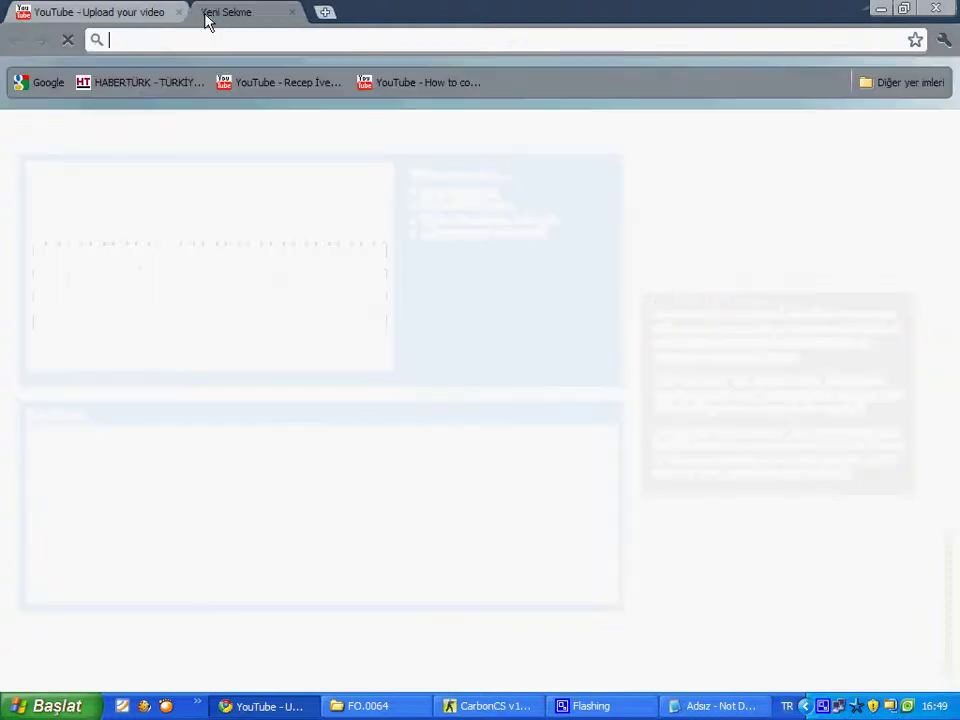
pyautogui.click(28, 86)
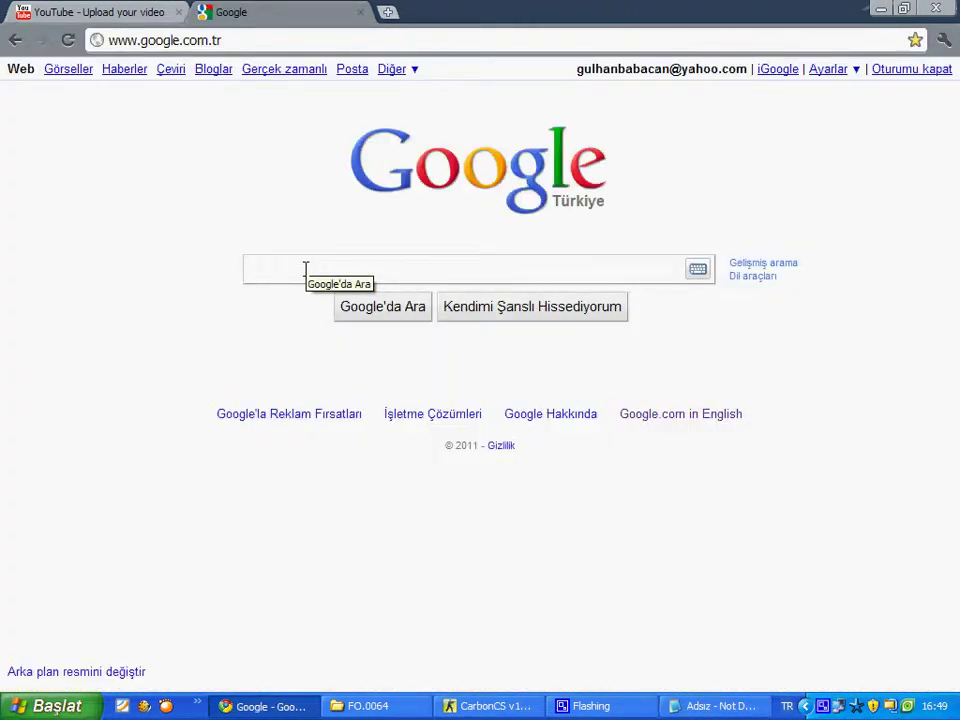
pyautogui.write('Fulloyun')
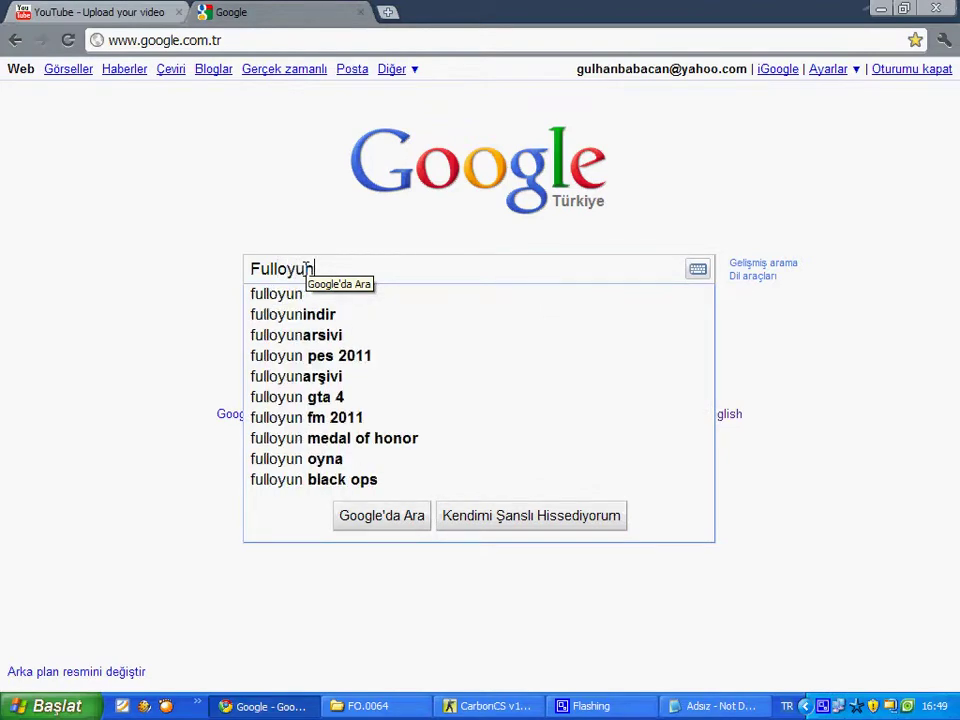
pyautogui.press('Return')
pyautogui.click(224, 187)
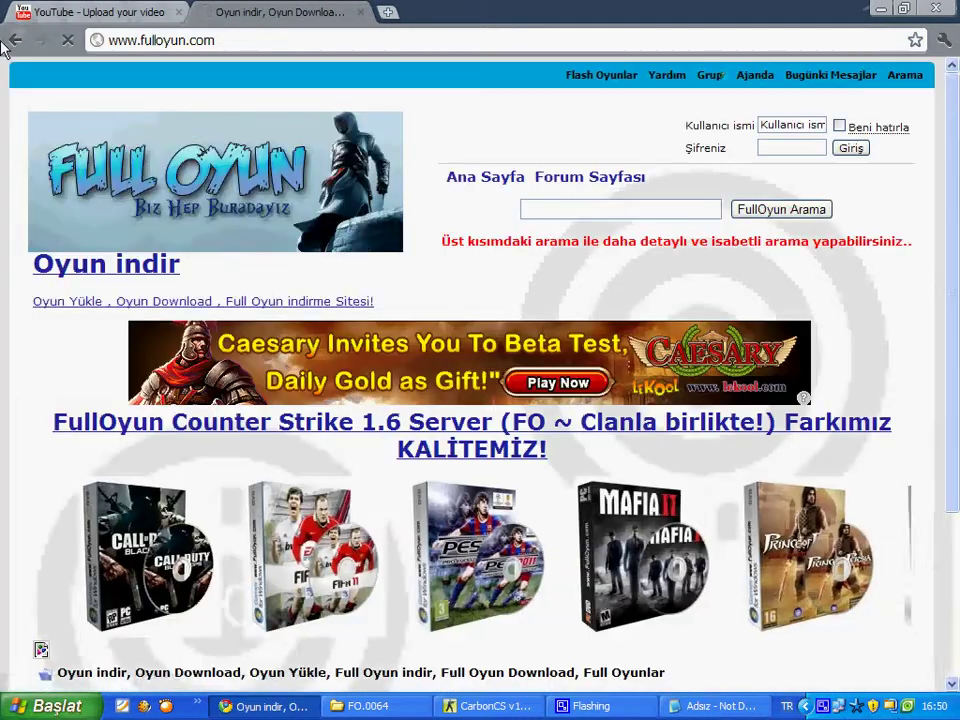
pyautogui.click(695, 708)
# - Write the caption 'Search CS Carbon' and bring the fulloyun.com page forward
pyautogui.write('S')
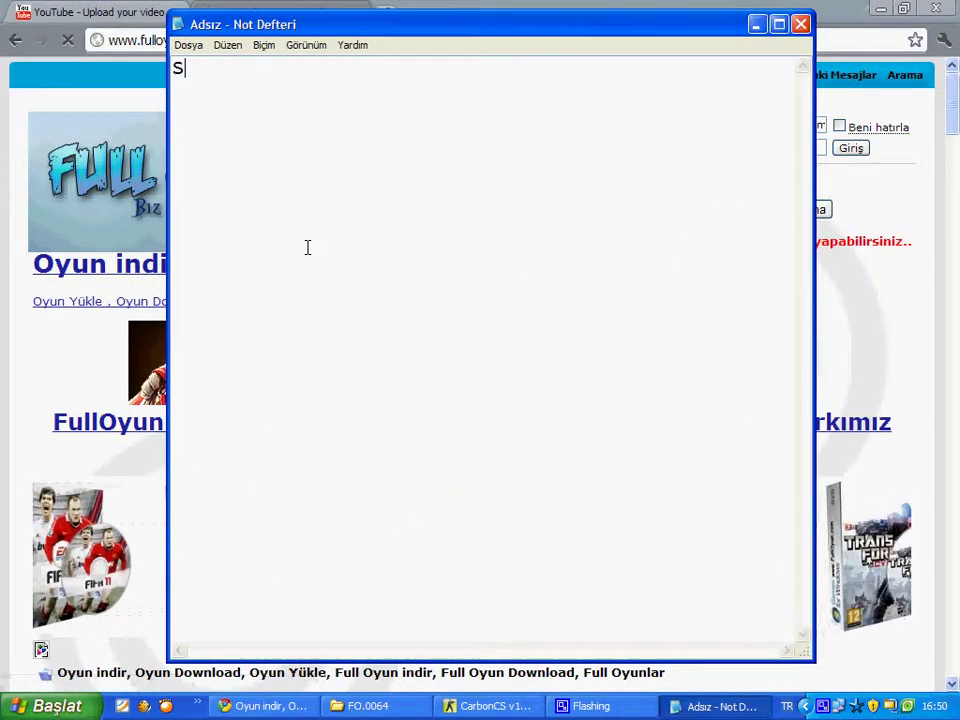
pyautogui.write('ear')
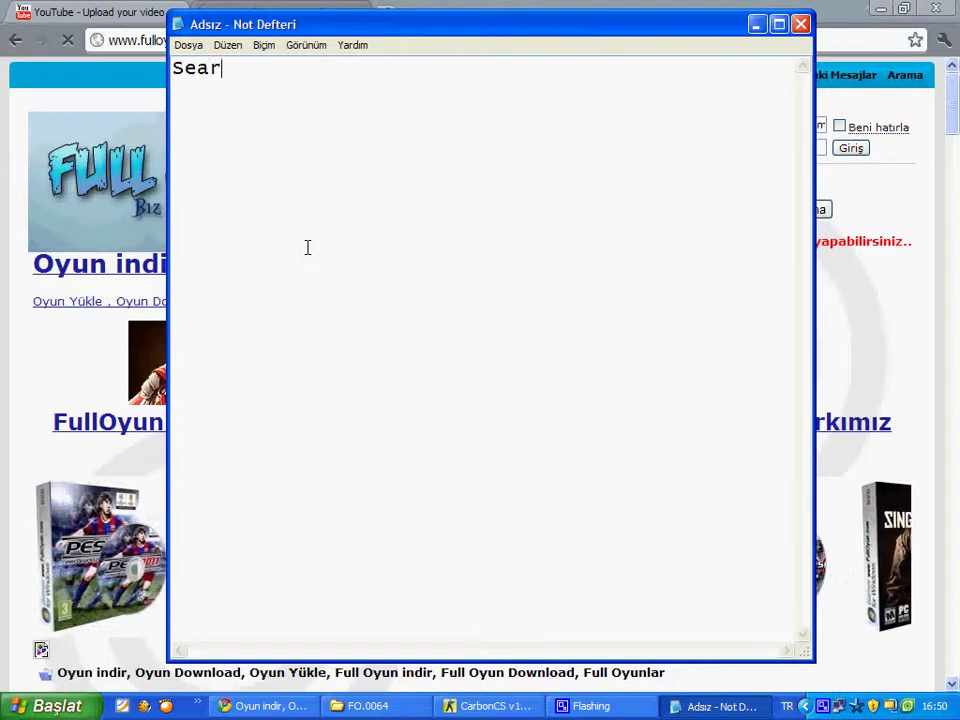
pyautogui.write('ch CS')
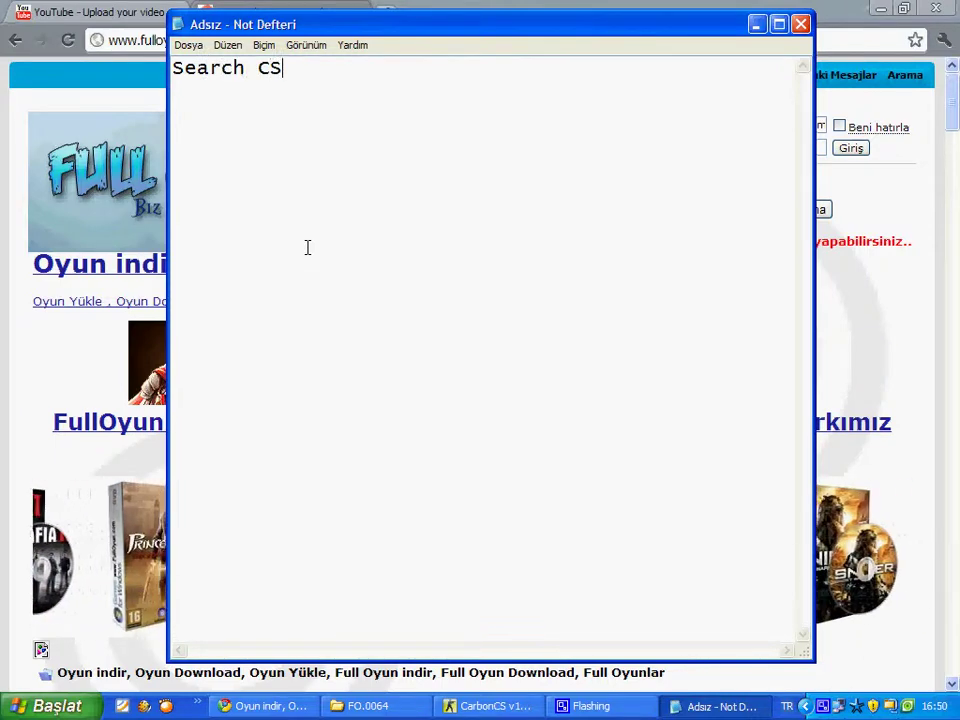
pyautogui.write(' Ca')
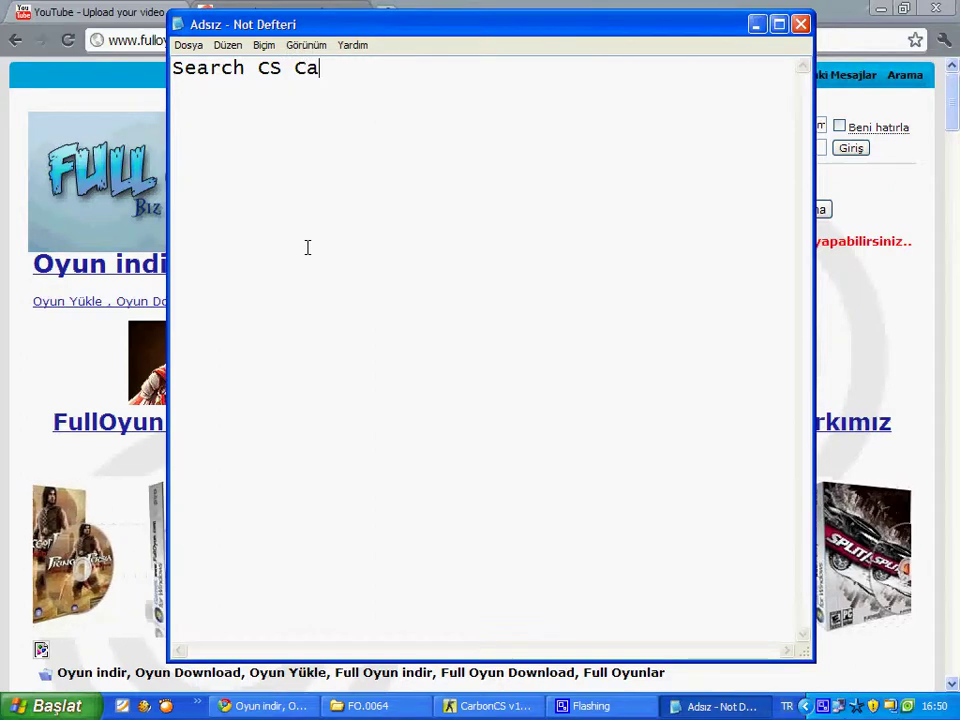
pyautogui.write('rbon')
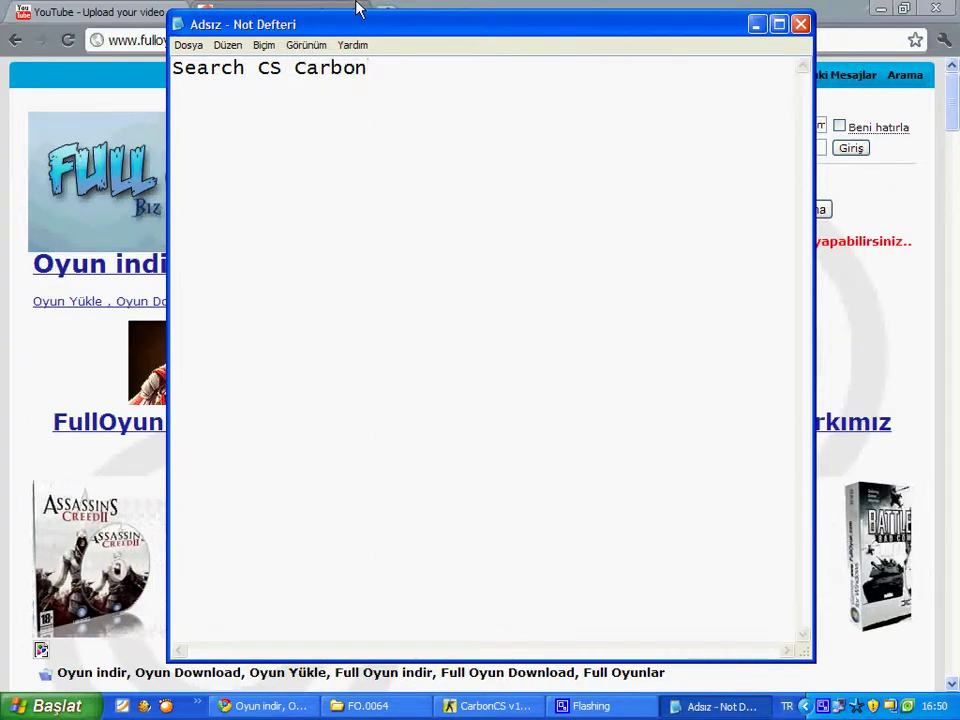
pyautogui.click(350, 8)
# - Search fulloyun.com for 'CS Carbon', open the fifth result, and scroll to the game info
pyautogui.click(574, 208)
pyautogui.write('C')
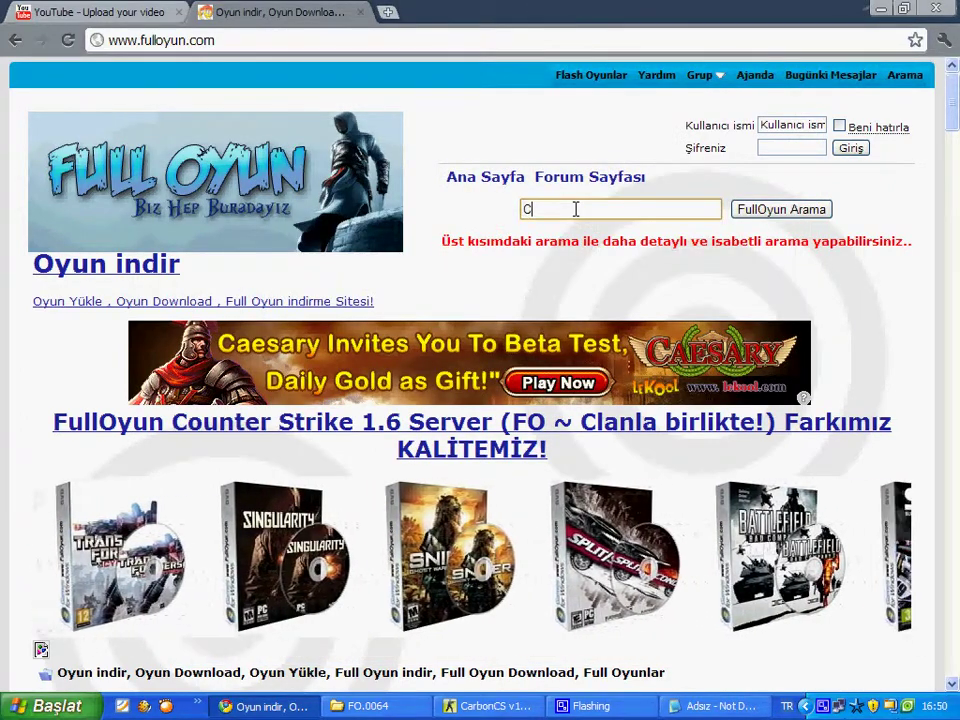
pyautogui.write('S C')
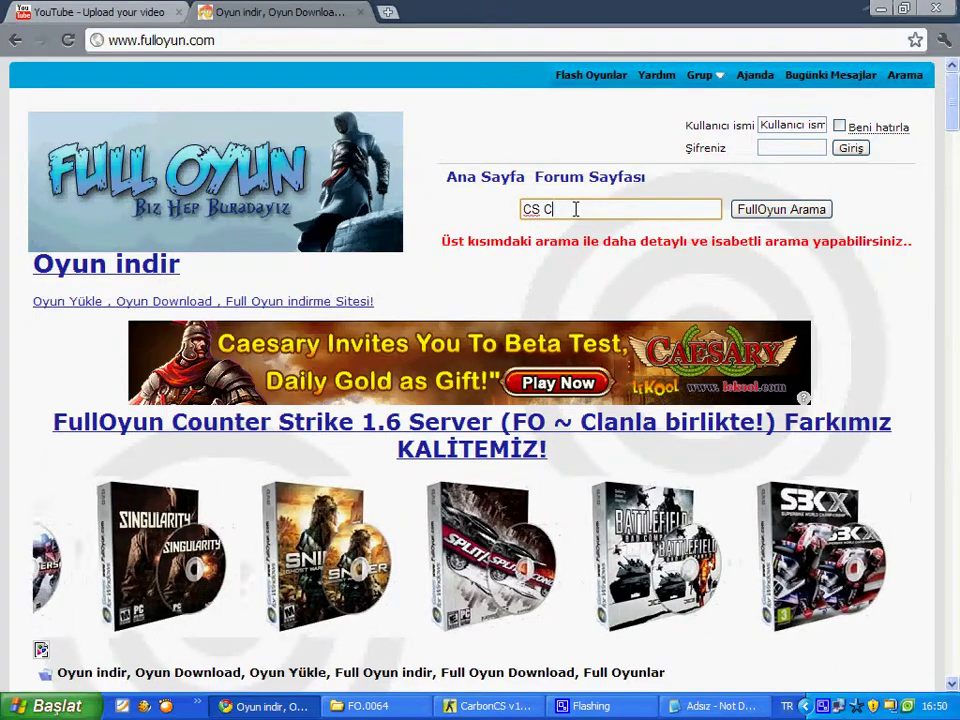
pyautogui.write('arebon')
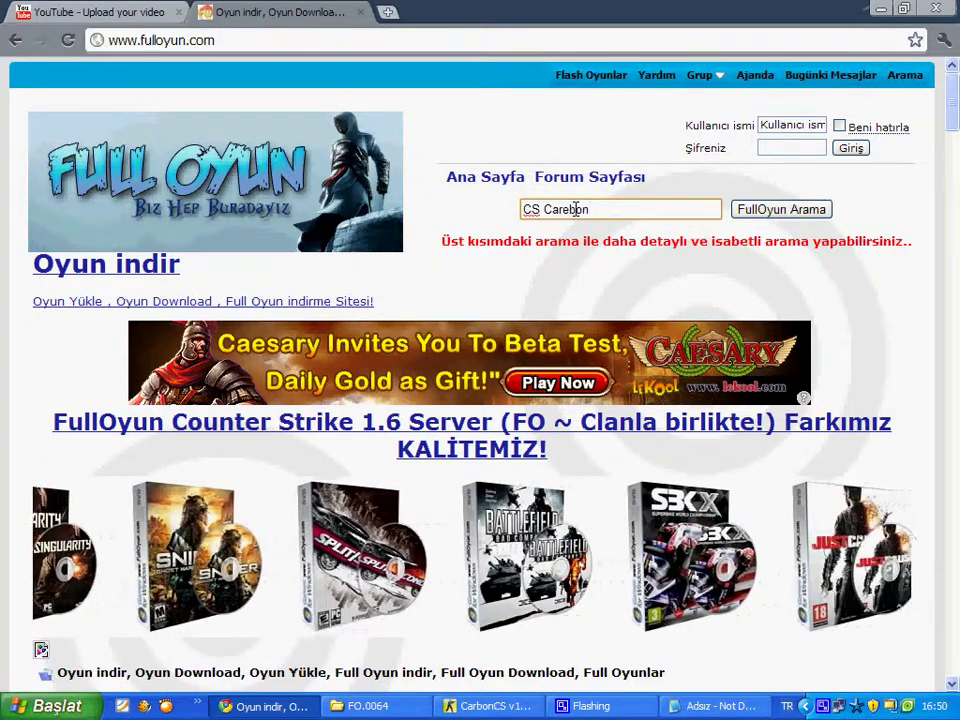
pyautogui.press('Return')
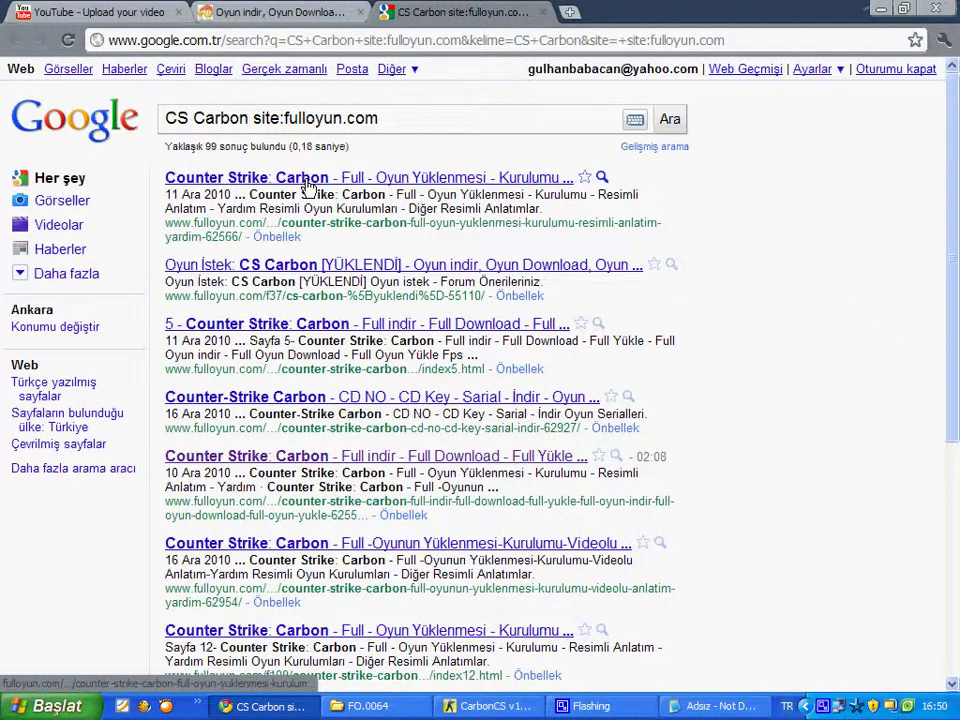
pyautogui.click(338, 459)
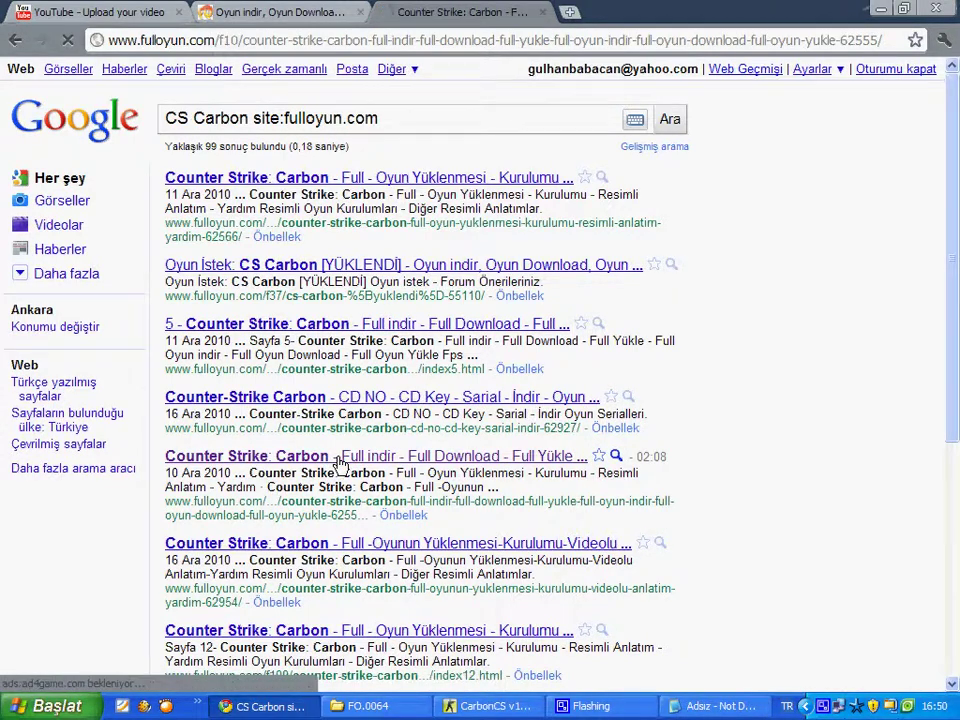
pyautogui.scroll(-4, 316, 555)
pyautogui.scroll(-8, 317, 555)
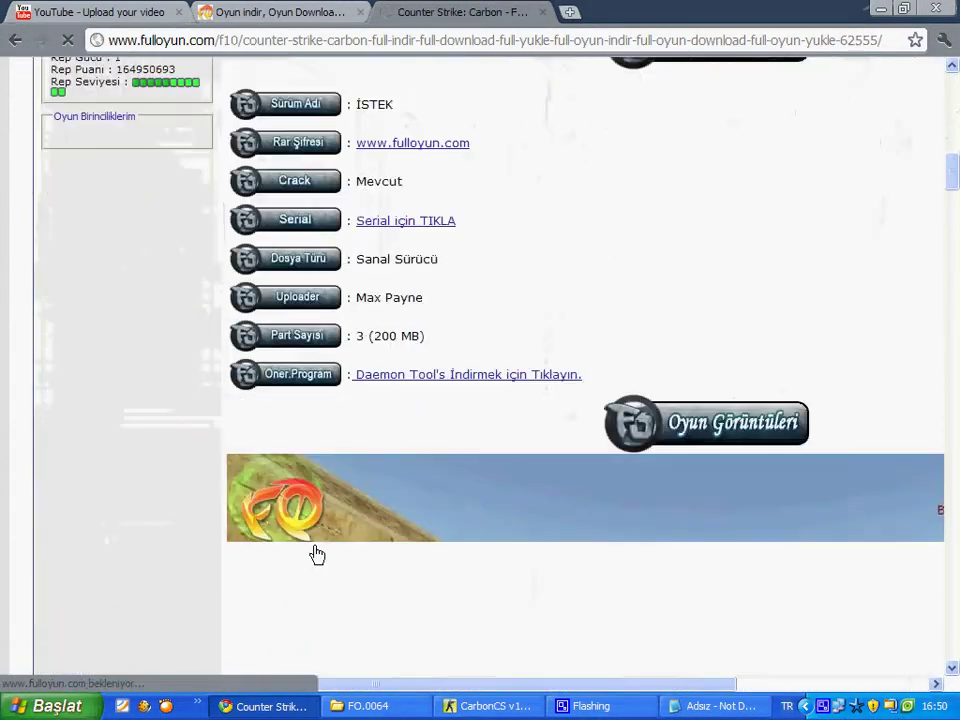
# - Replace the old caption with 'CS Carbon' and move the Notepad window to the right half
pyautogui.click(715, 706)
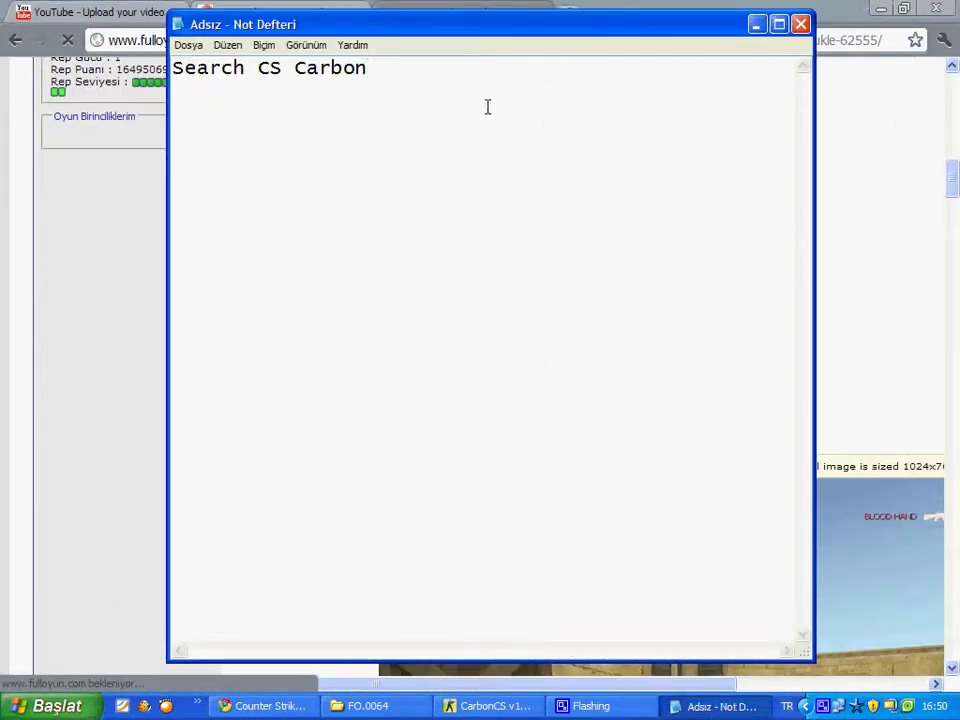
pyautogui.hotkey('ctrl', 'a')
pyautogui.hotkey('ctrl', 'x')
pyautogui.write('CS ')
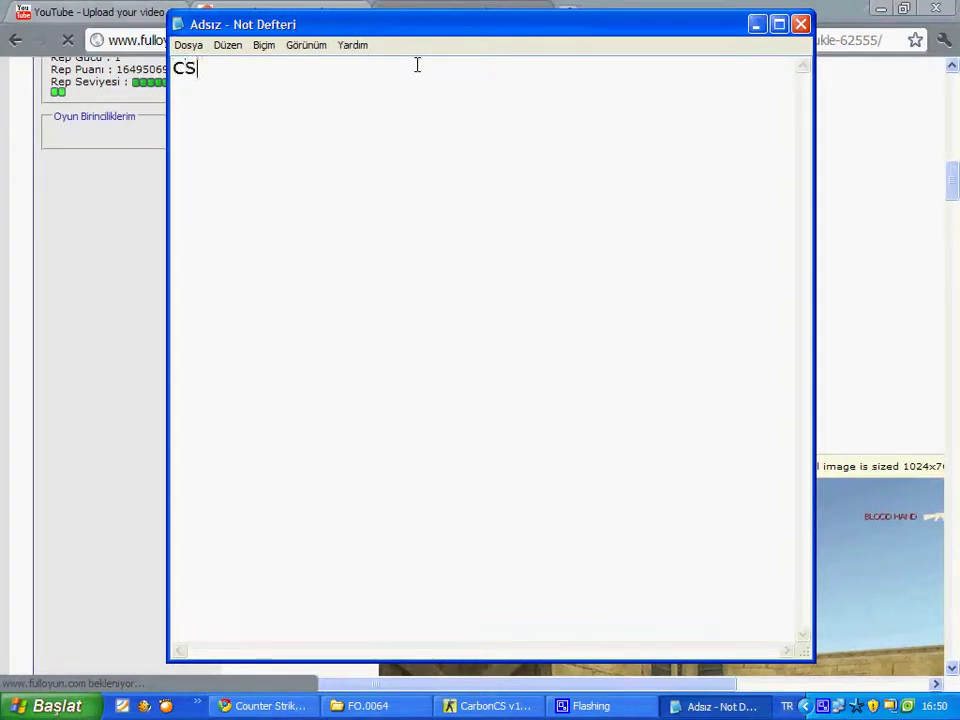
pyautogui.write('Carbon')
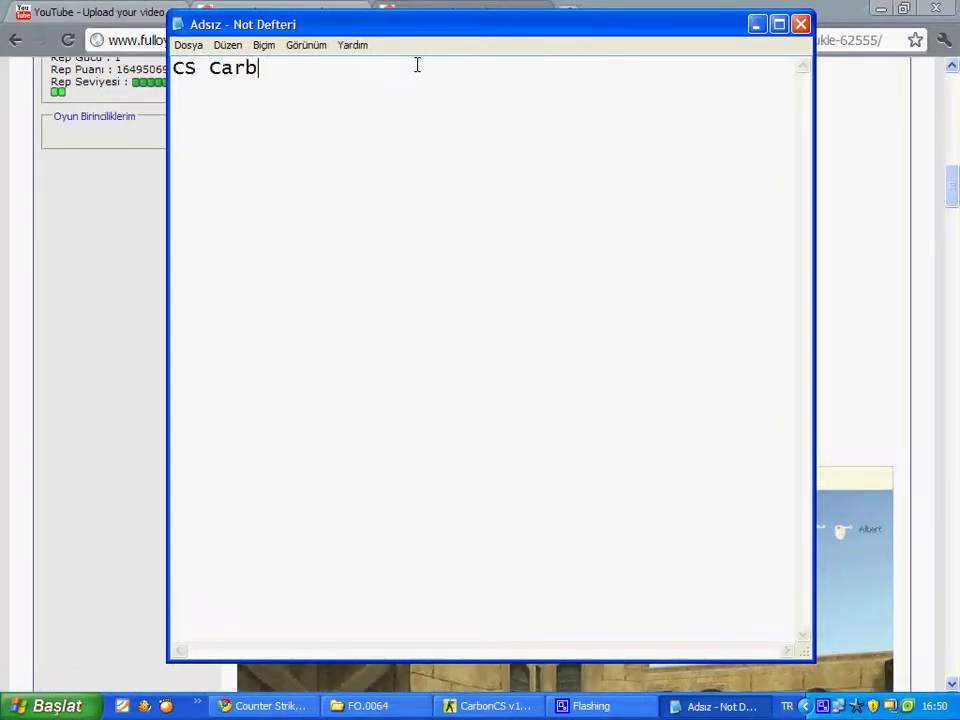
pyautogui.click(756, 24)
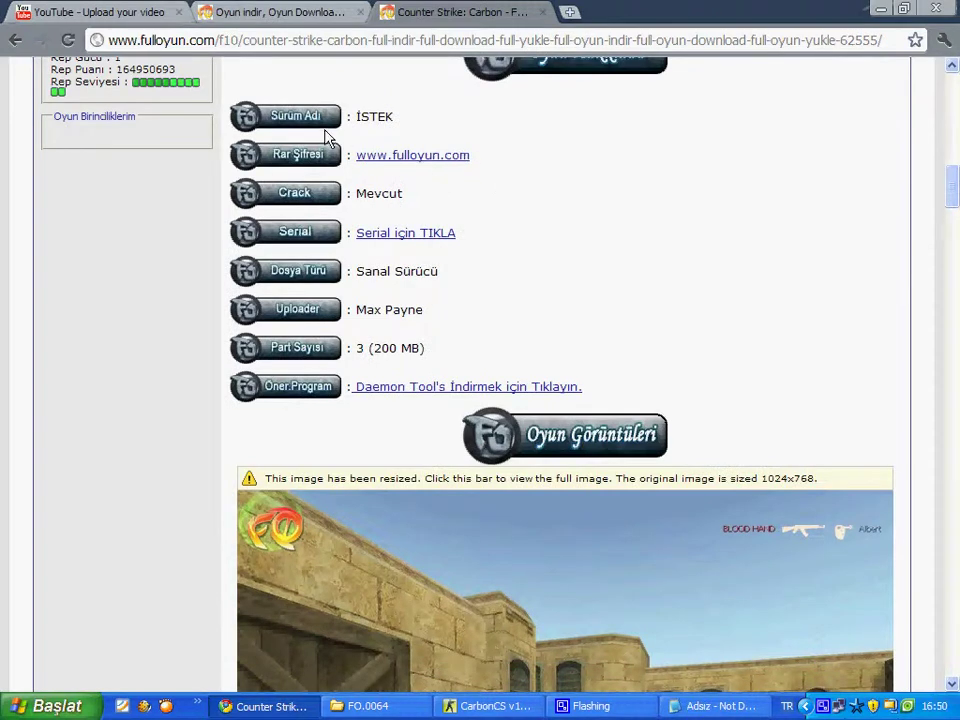
pyautogui.click(715, 706)
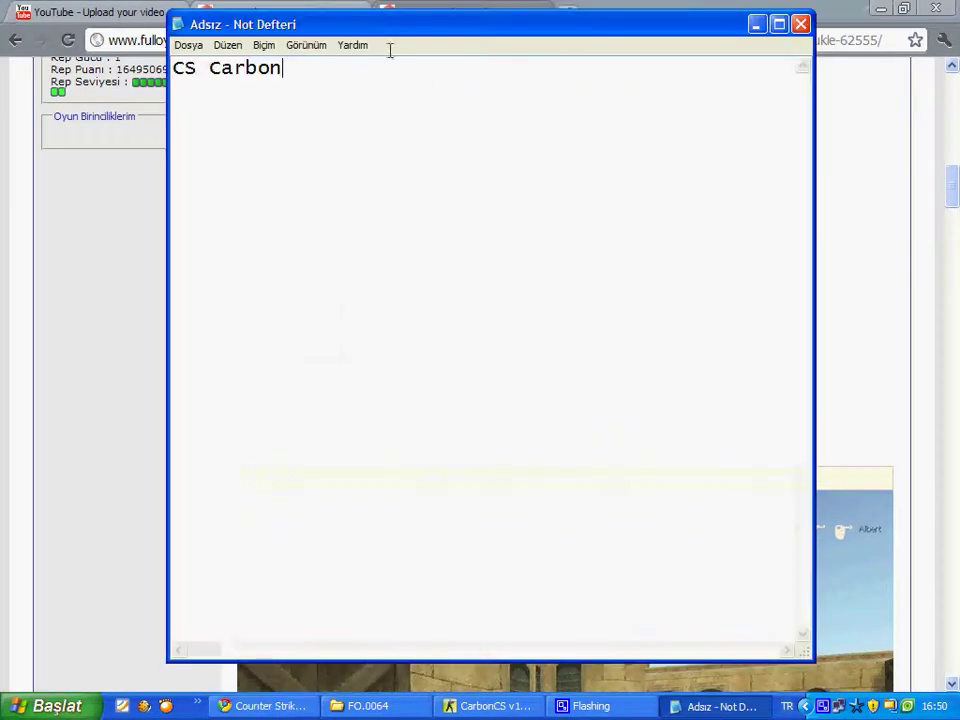
pyautogui.moveTo(332, 43); pyautogui.dragTo(645, 77)
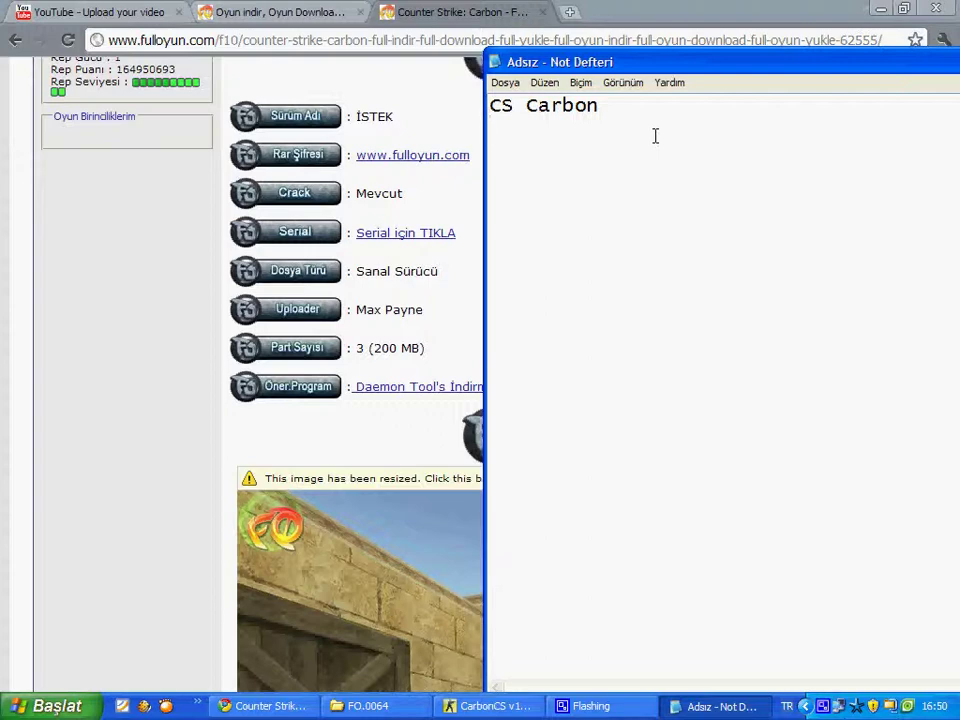
# - Add the lines 'Tools: Winrar' and 'Windows XP or Vista', then cut all the caption text
pyautogui.write('Tools')
pyautogui.write(': ')
pyautogui.write('W')
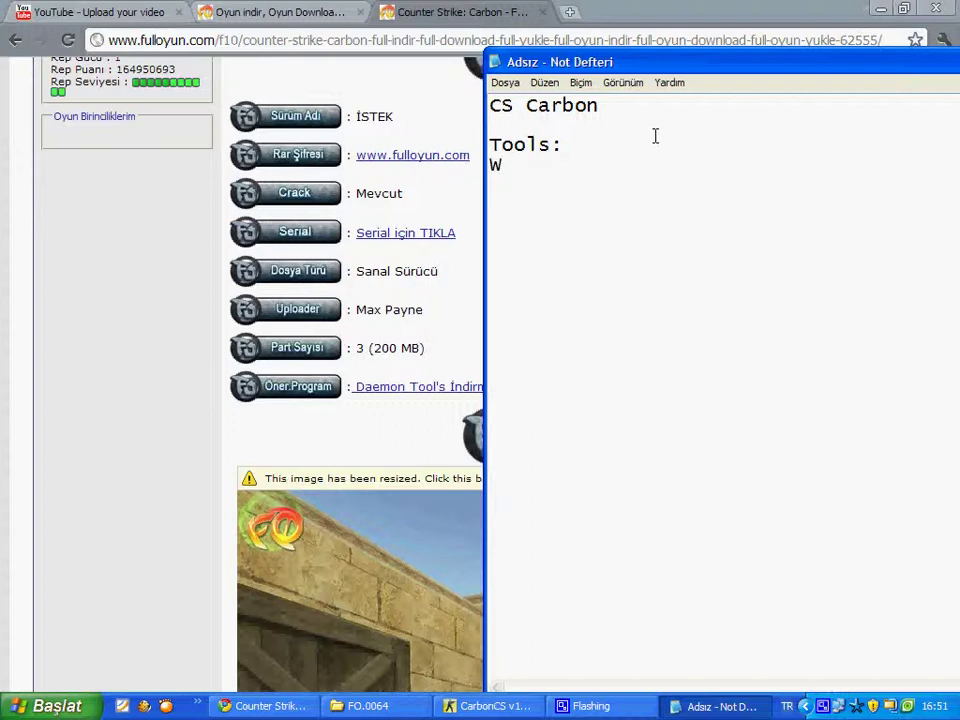
pyautogui.write('inrar')
pyautogui.press('Return')
pyautogui.write('Win')
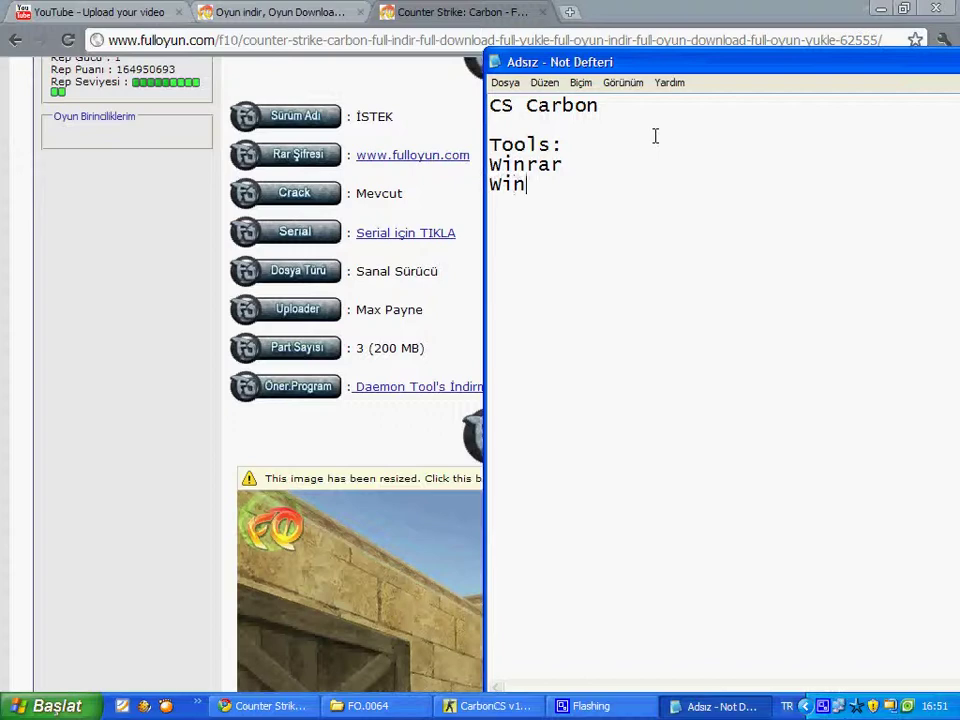
pyautogui.write('dows X')
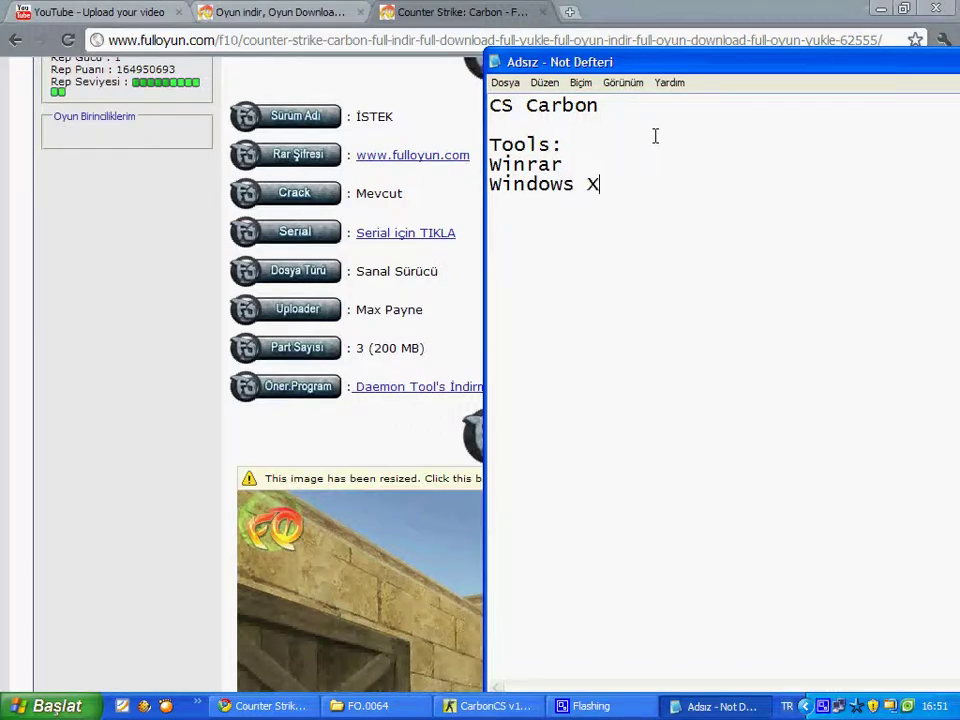
pyautogui.write('P or Vista')
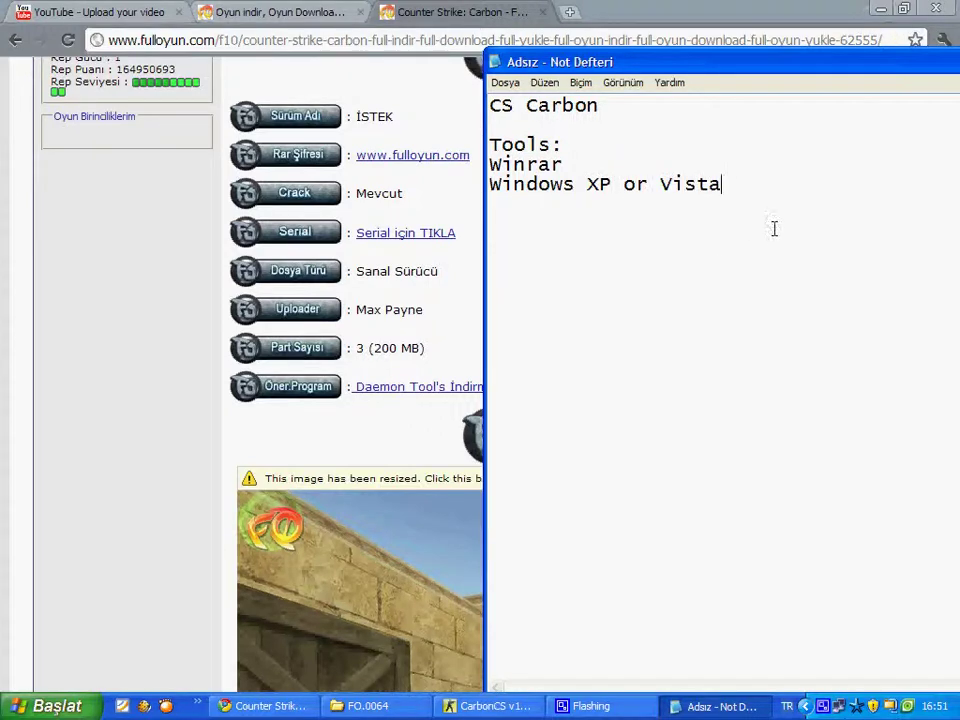
pyautogui.moveTo(774, 227); pyautogui.dragTo(443, 57)
pyautogui.hotkey('ctrl', 'x')
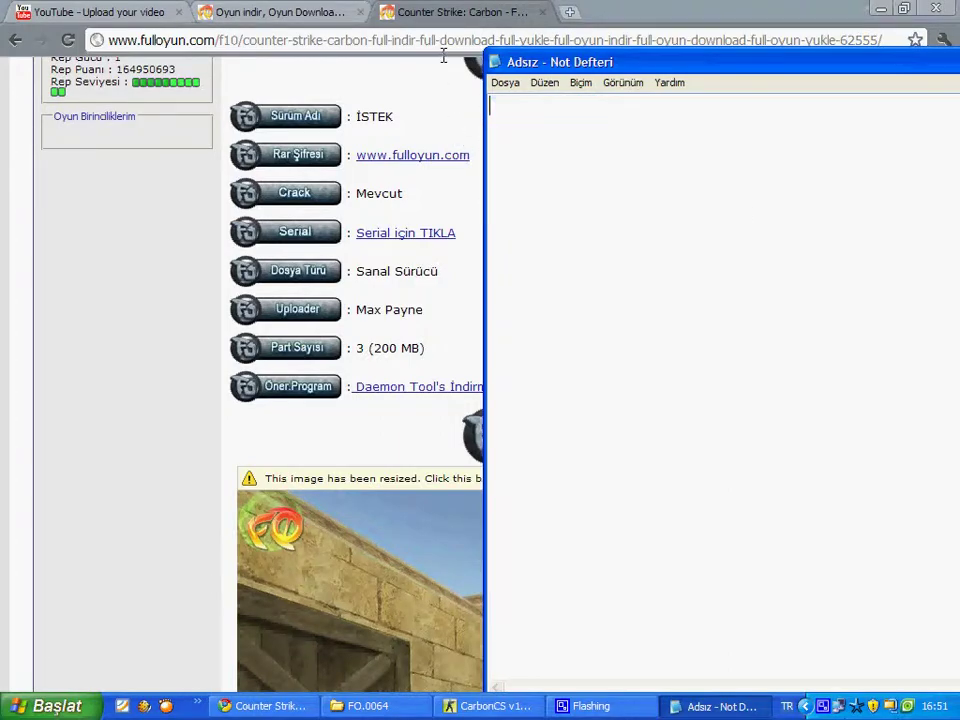
# - Scroll to the downloads, reveal the fileserve links, and copy the FO.0064.part1.rar link
pyautogui.click(129, 394)
pyautogui.scroll(-10, 129, 394)
pyautogui.scroll(-15, 129, 394)
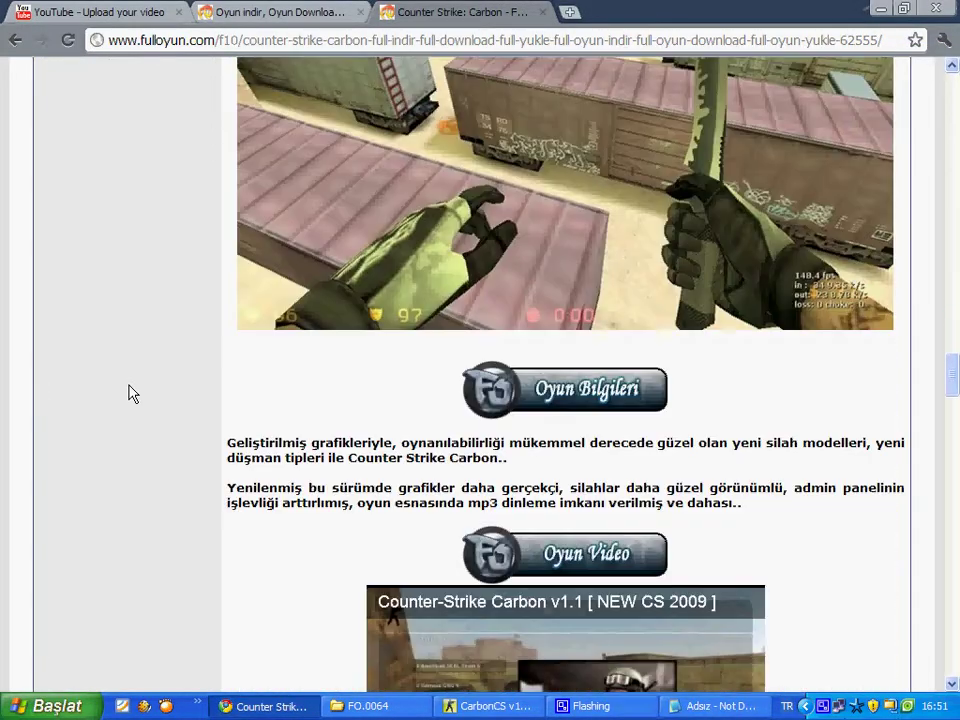
pyautogui.scroll(-3, 129, 394)
pyautogui.click(510, 322)
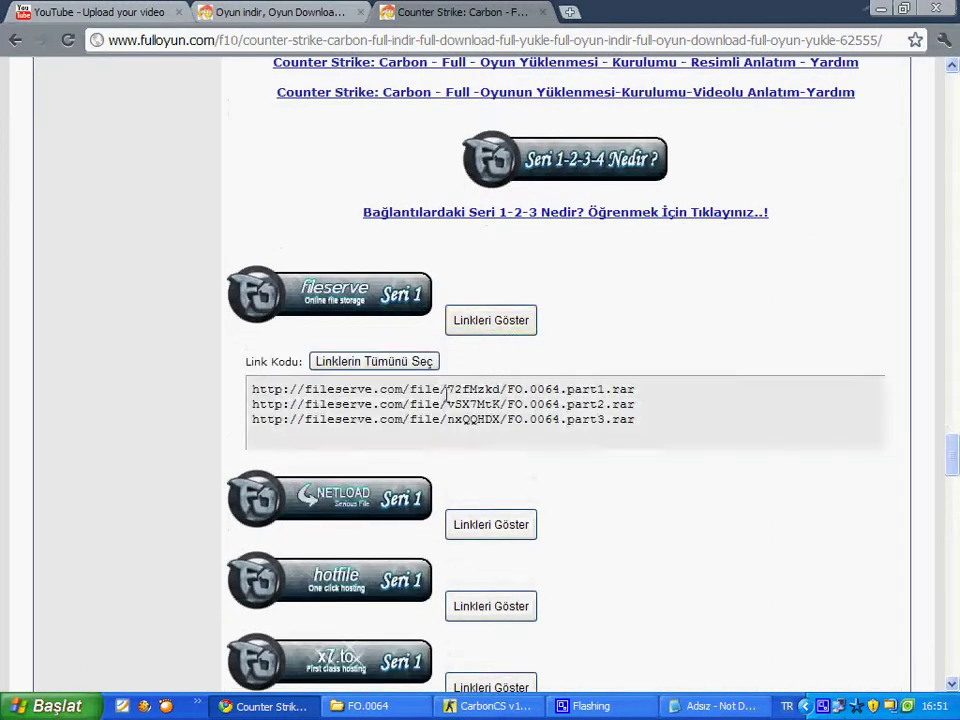
pyautogui.moveTo(252, 389); pyautogui.dragTo(634, 389)
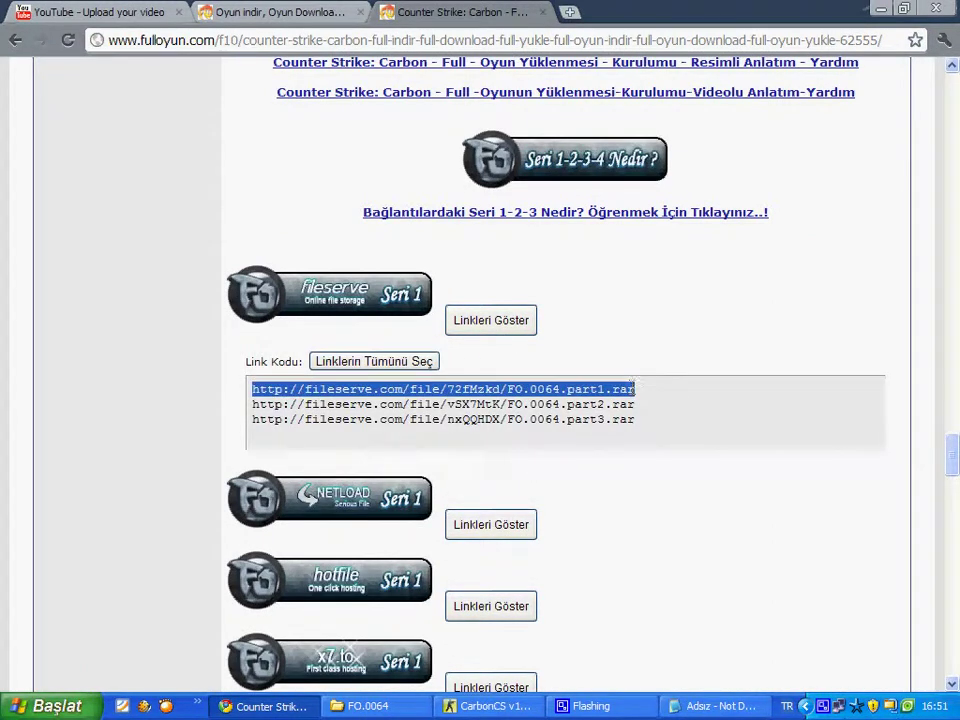
pyautogui.rightClick(634, 389)
pyautogui.click(655, 398)
# - Caption 'copy', paste the link into Chrome's address bar, then caption 'paste'
pyautogui.click(700, 706)
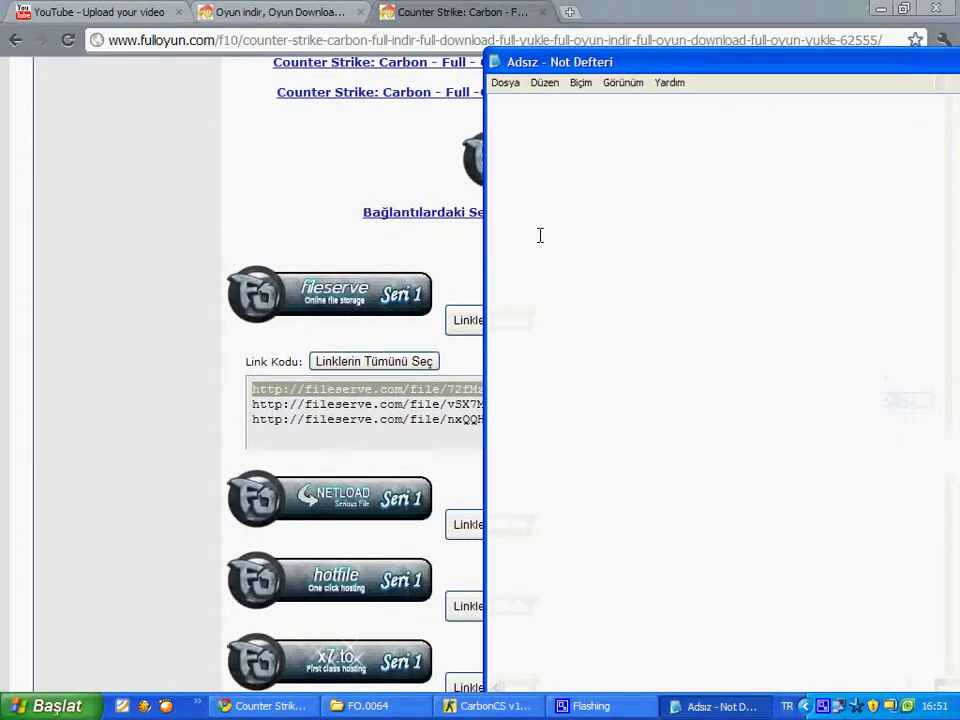
pyautogui.write('copy')
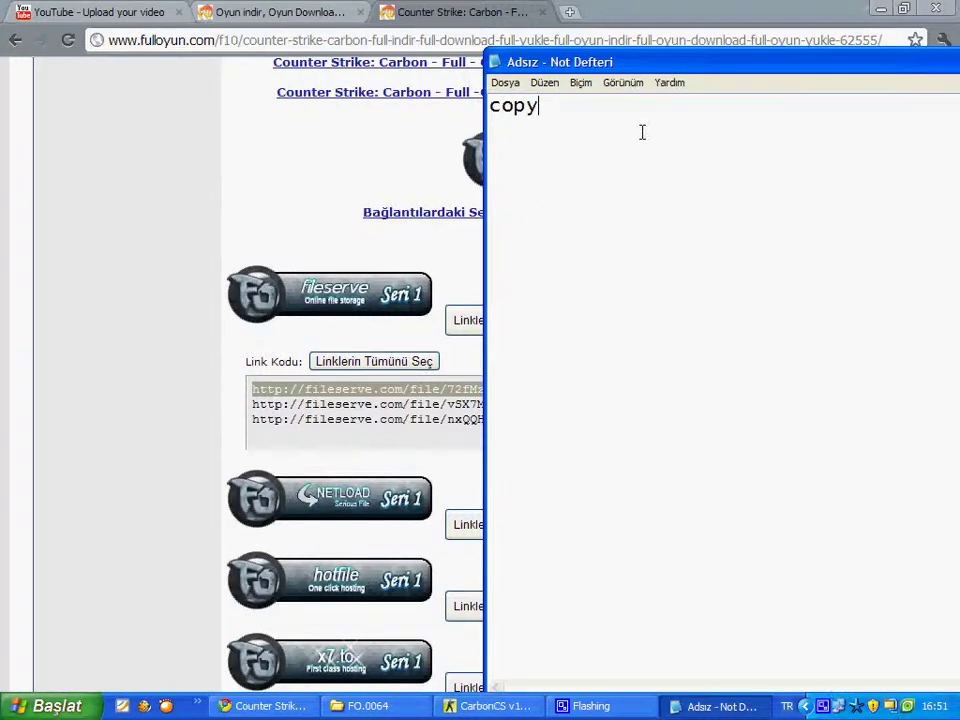
pyautogui.click(531, 17)
pyautogui.rightClick(443, 41)
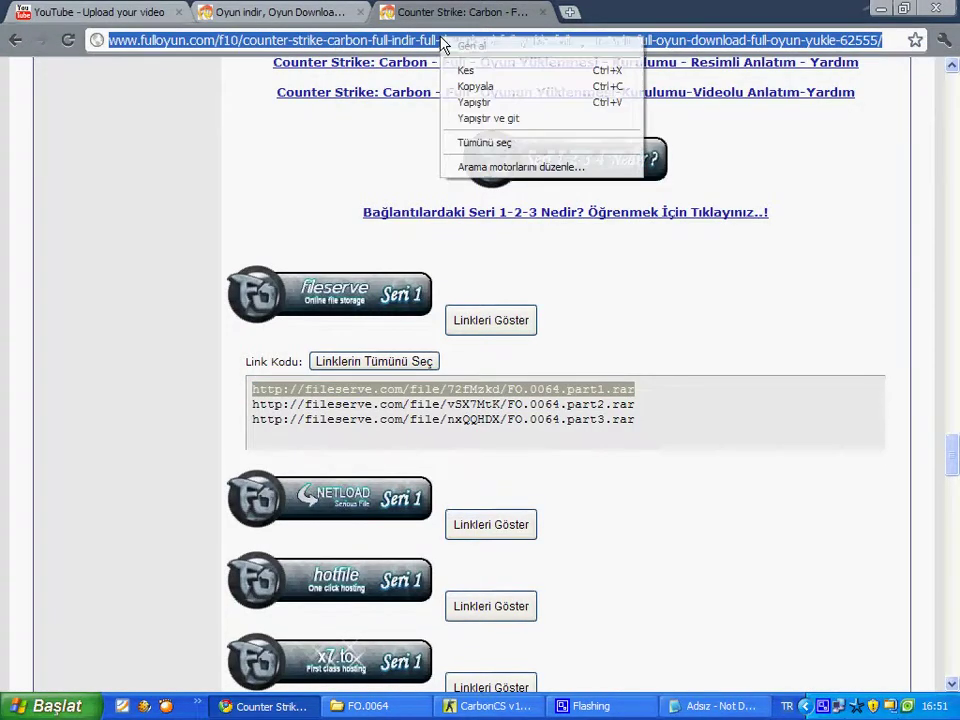
pyautogui.click(474, 102)
pyautogui.click(712, 706)
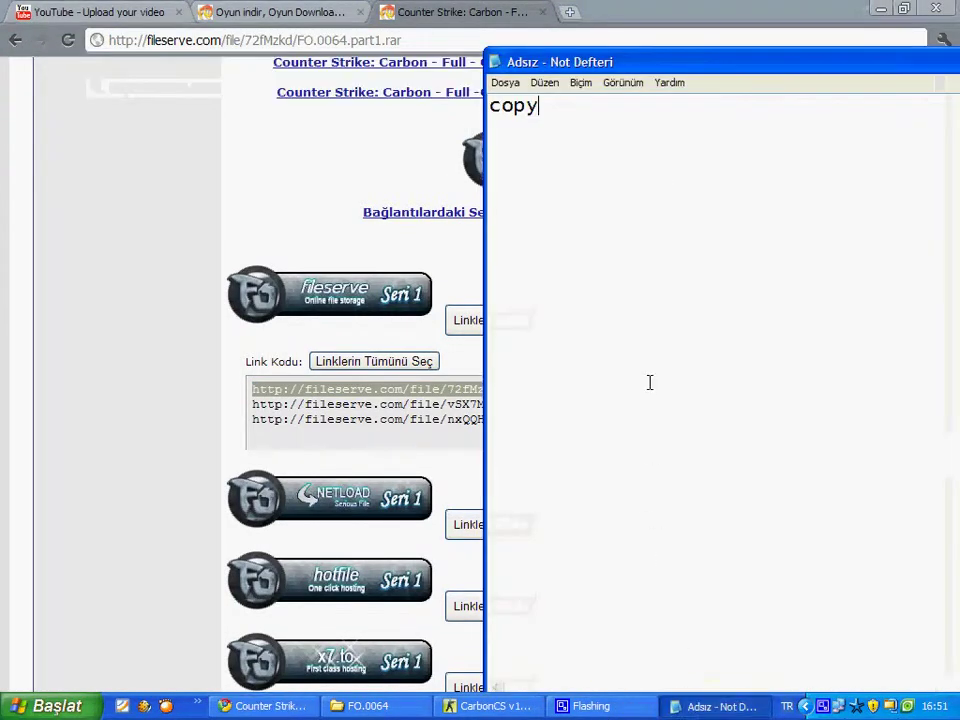
pyautogui.press('BackSpace')
pyautogui.press('BackSpace')
pyautogui.press('BackSpace')
pyautogui.press('BackSpace')
pyautogui.write('paste')
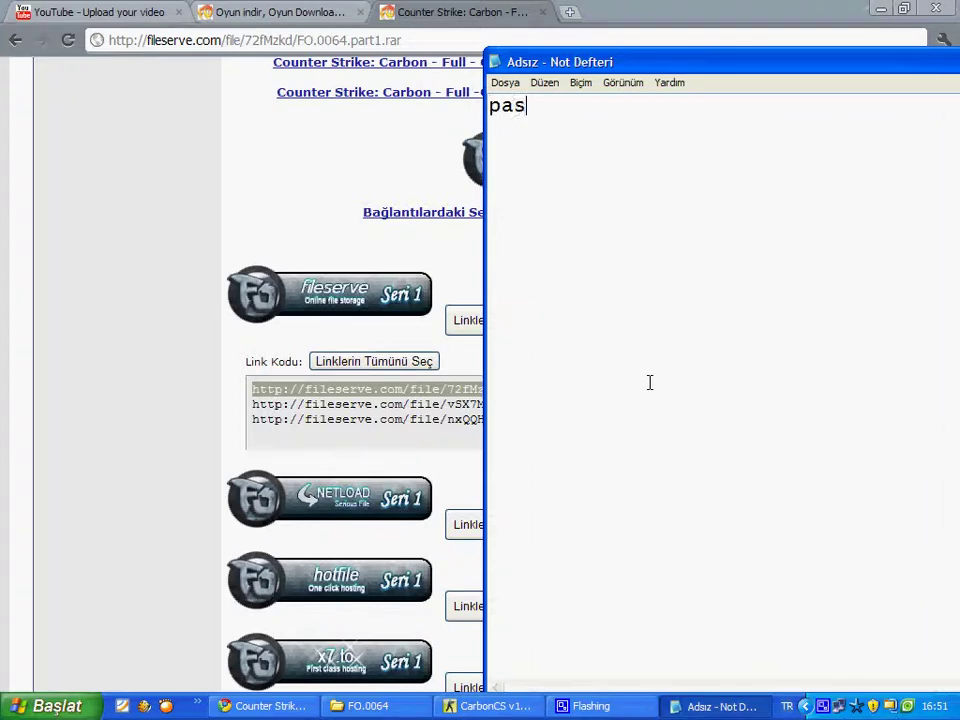
pyautogui.click(737, 8)
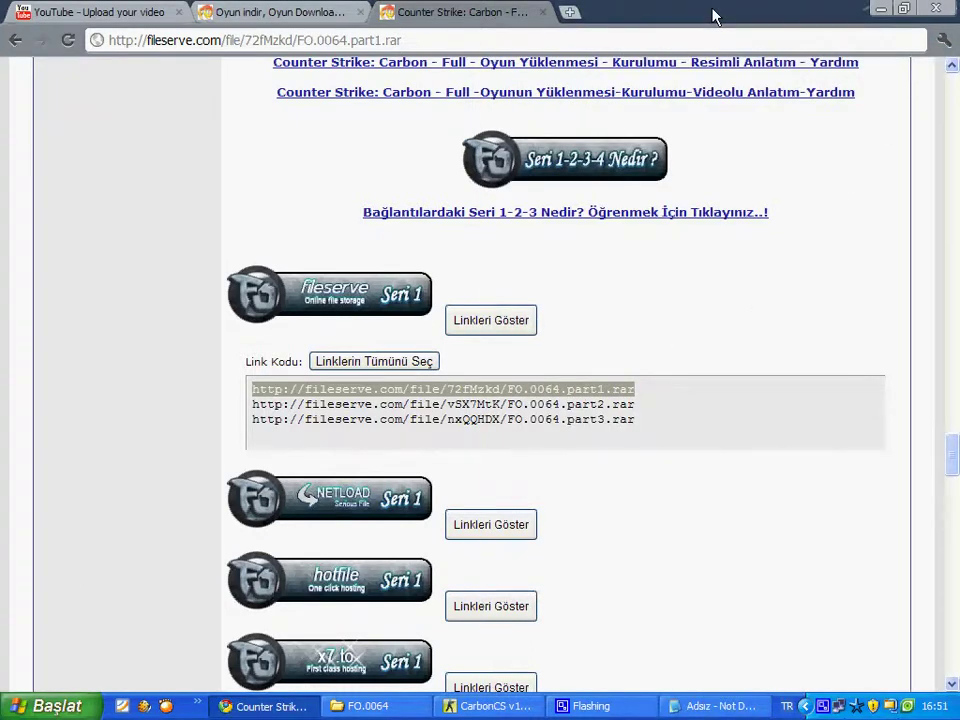
# - Load the FO.0064.part1.rar fileserve link and scroll down its download page
pyautogui.press('Return')
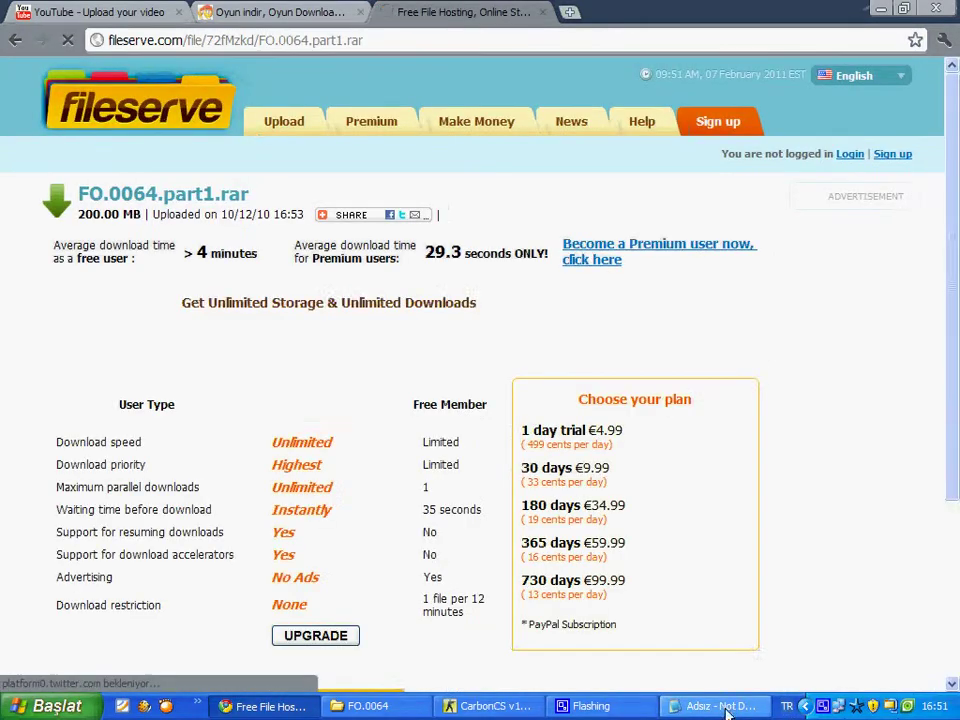
pyautogui.click(716, 706)
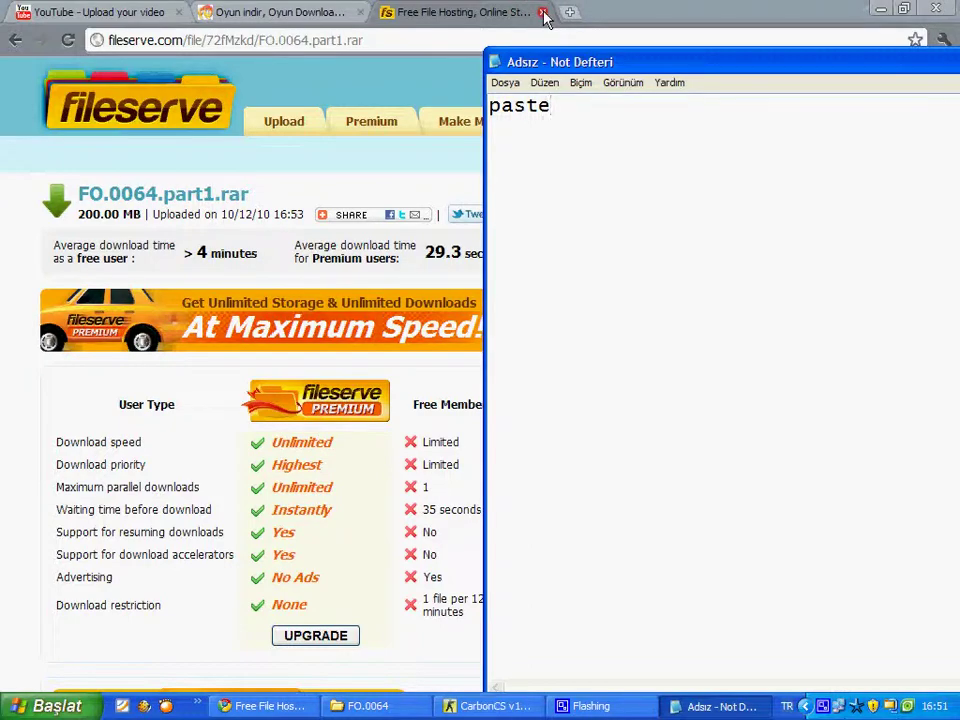
pyautogui.click(4, 396)
pyautogui.scroll(-5, 71, 396)
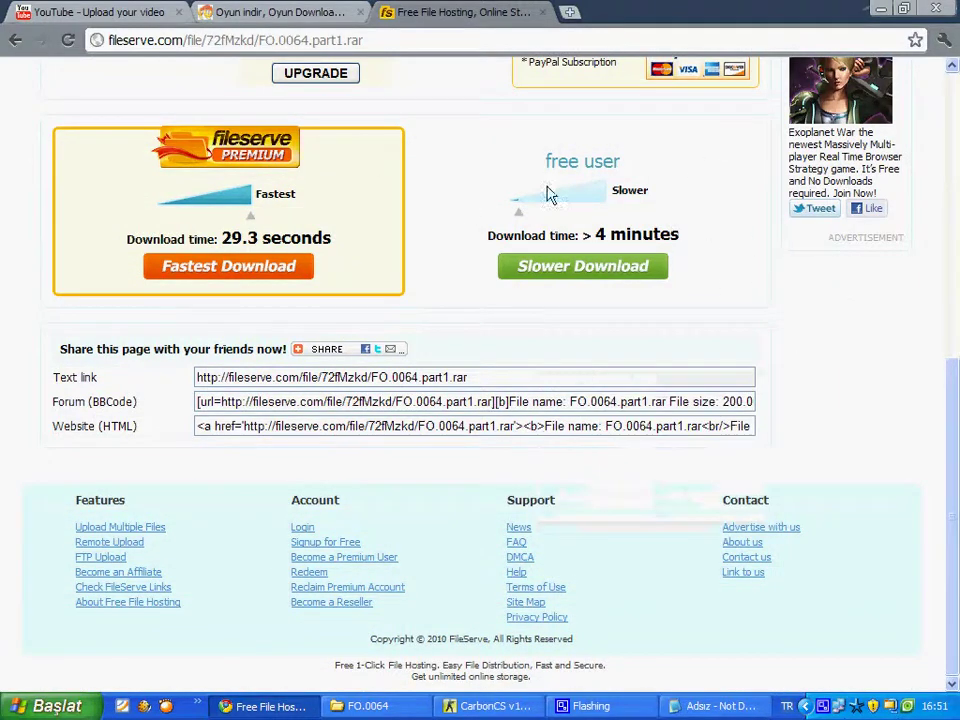
# - Replace the Notepad caption with 'ok you download cs carbon 3 part'
pyautogui.click(720, 706)
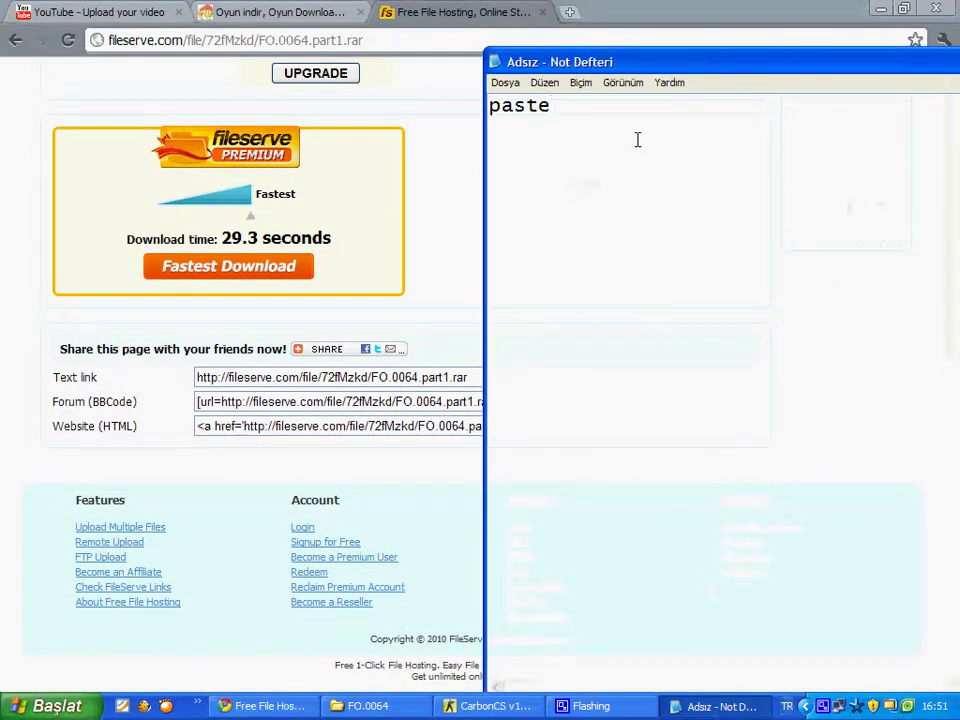
pyautogui.hotkey('ctrl', 'a')
pyautogui.press('BackSpace')
pyautogui.write('ok')
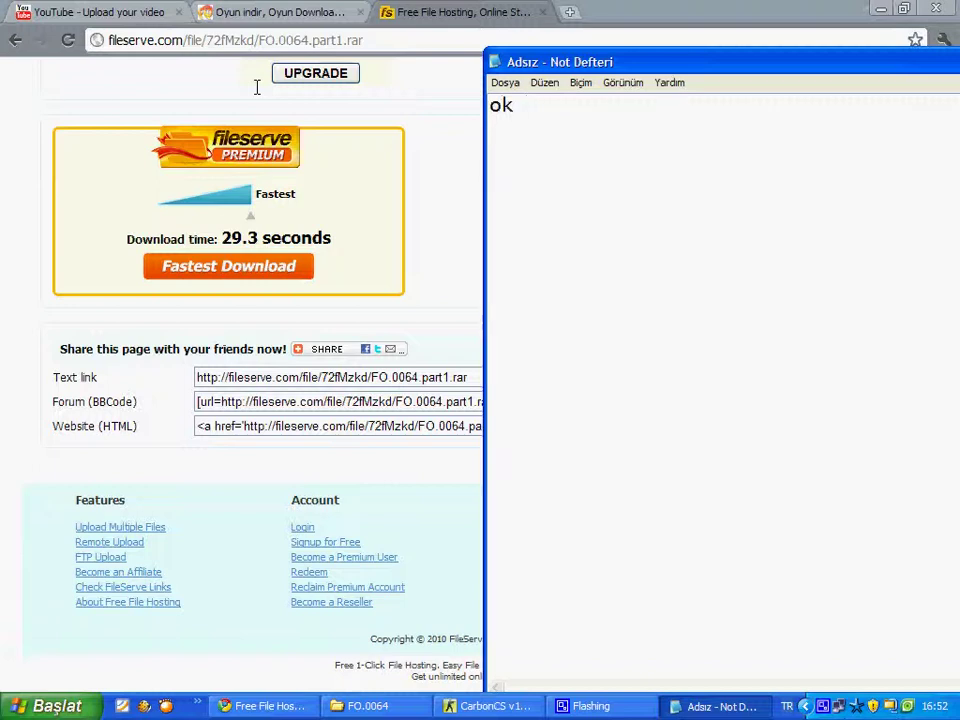
pyautogui.write(' you d')
pyautogui.write('ownlo')
pyautogui.write('c')
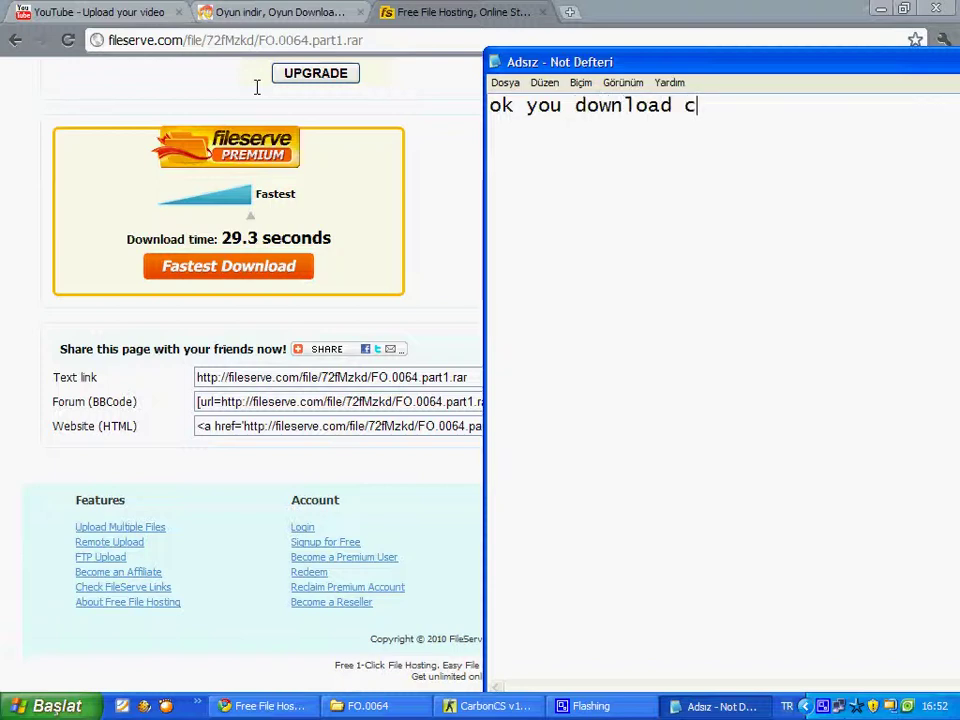
pyautogui.write('s carbon')
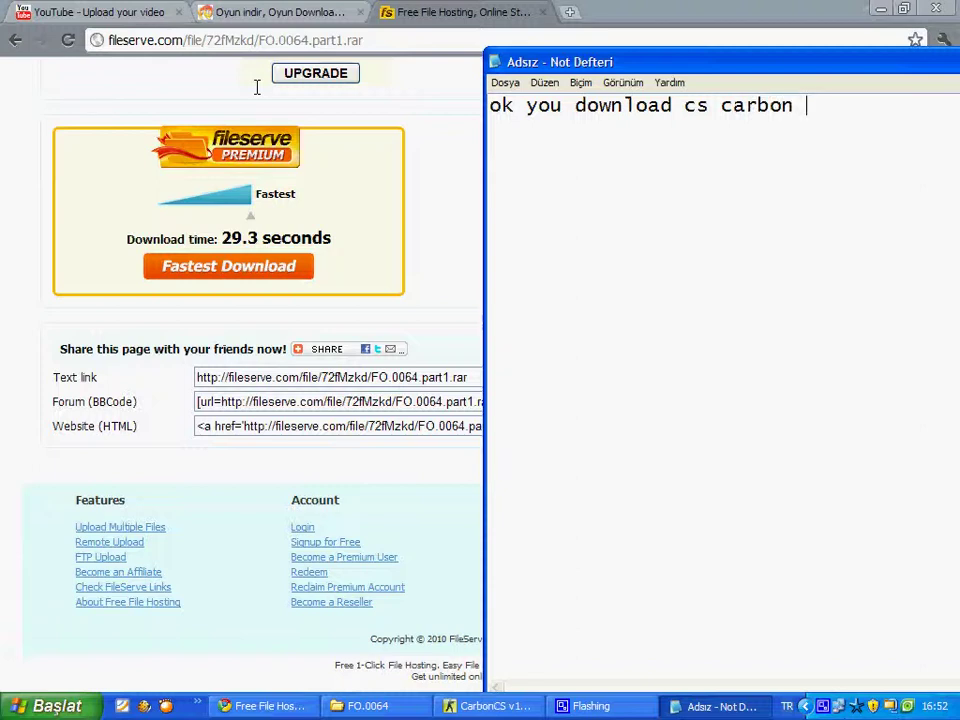
pyautogui.write(' 3 or all')
pyautogui.press('BackSpace')
pyautogui.press('BackSpace')
pyautogui.press('BackSpace')
pyautogui.press('BackSpace')
pyautogui.press('BackSpace')
pyautogui.press('BackSpace')
pyautogui.write('part')
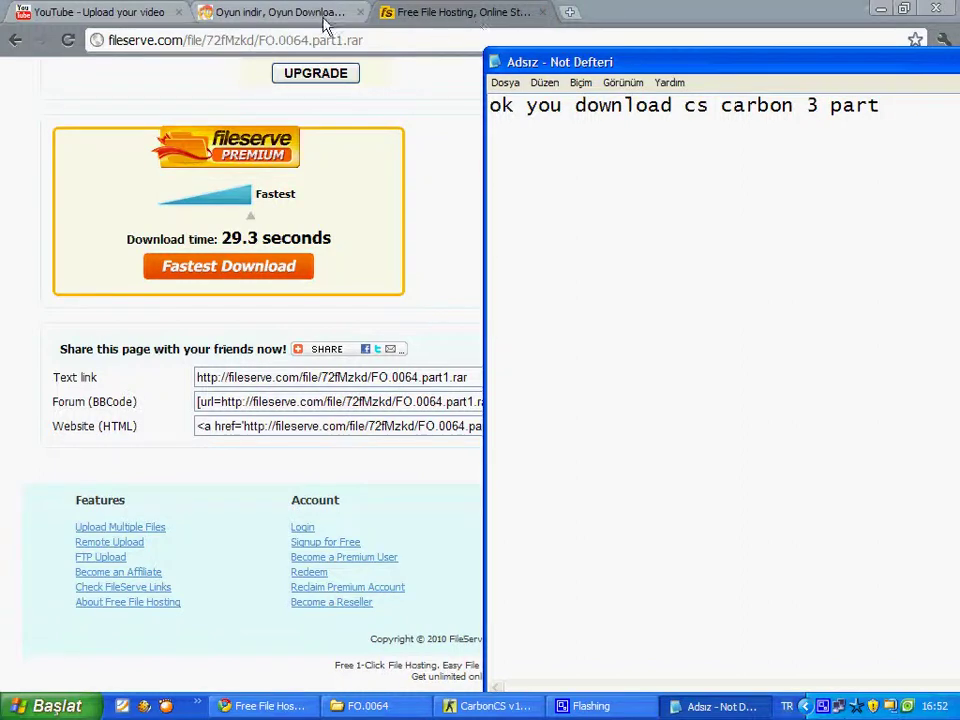
# - Go back to the Counter Strike: Carbon download post and move Notepad lower on screen
pyautogui.click(14, 46)
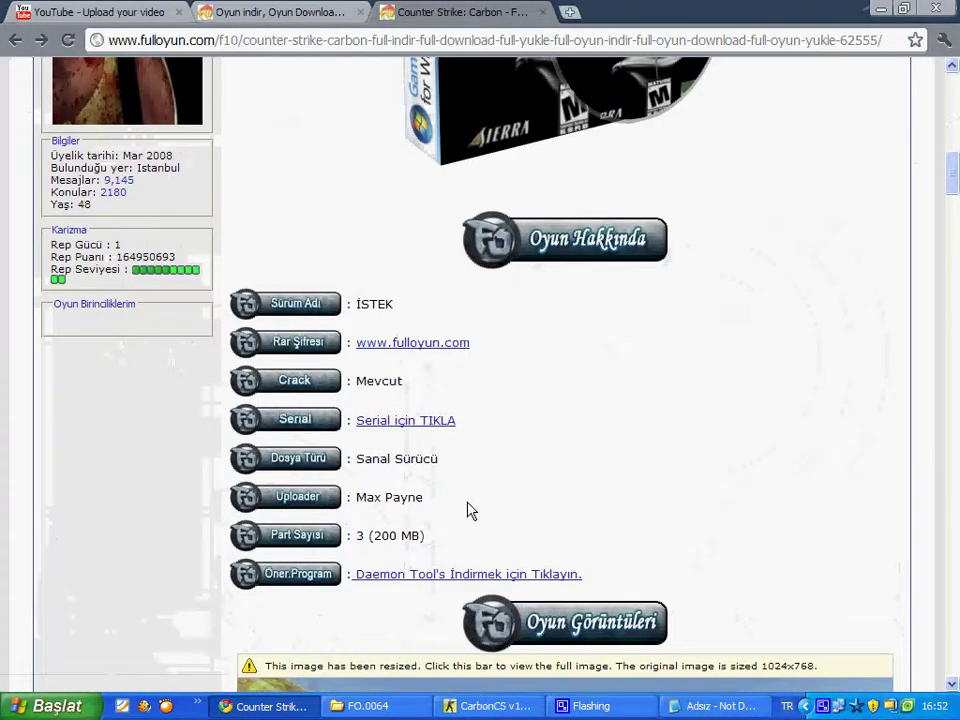
pyautogui.scroll(-1, 471, 510)
pyautogui.click(715, 706)
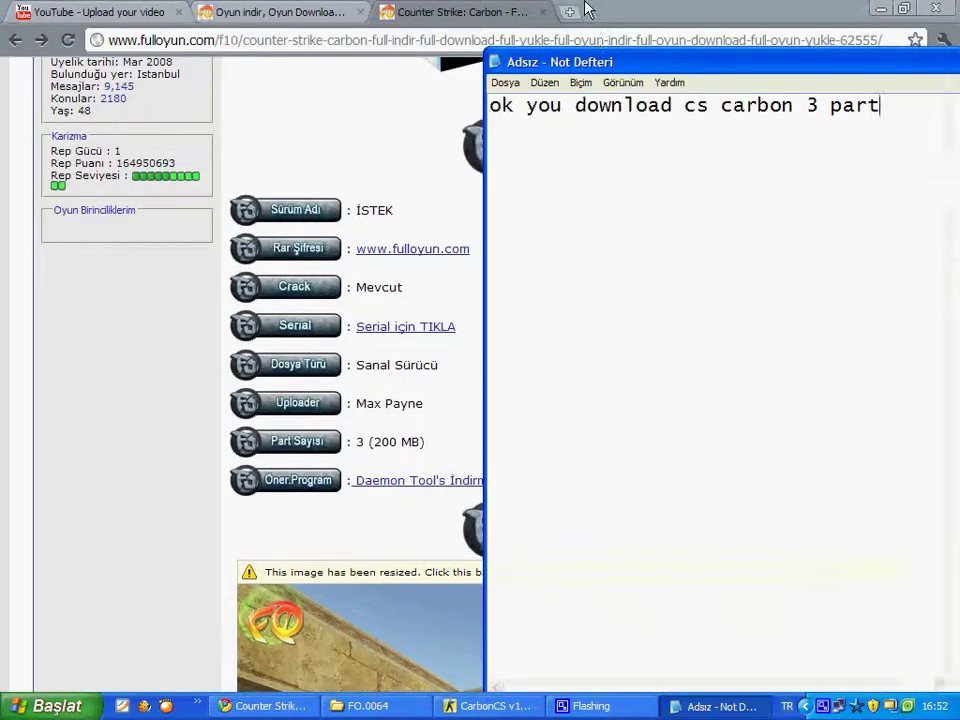
pyautogui.moveTo(594, 62); pyautogui.dragTo(538, 384)
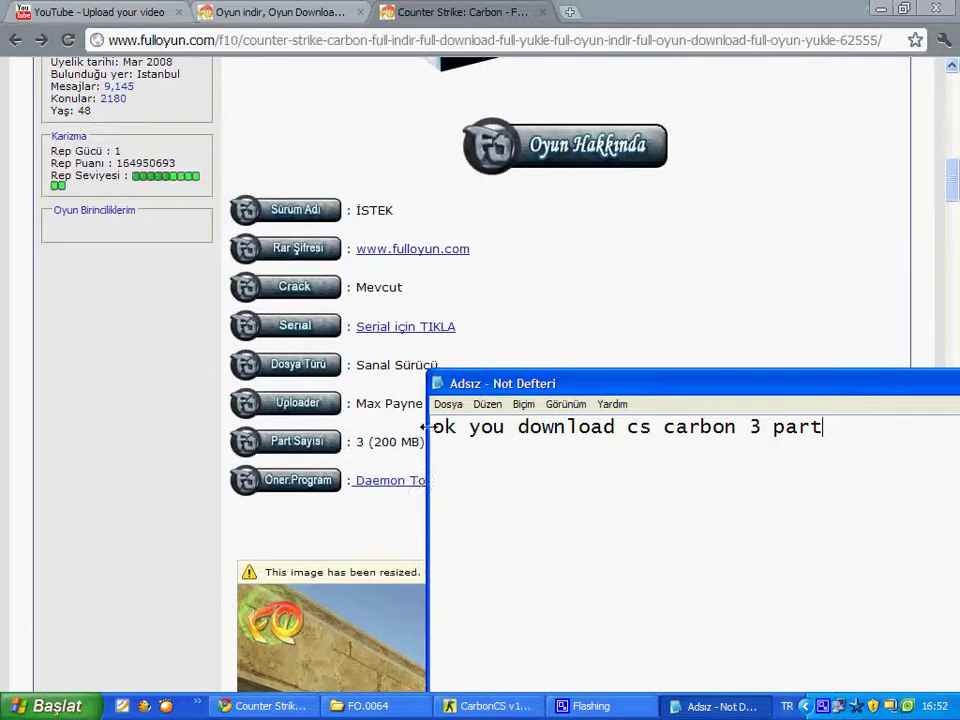
# - Empty the Notepad caption and close the Counter Strike: Carbon post's tab
pyautogui.moveTo(858, 432); pyautogui.dragTo(276, 427)
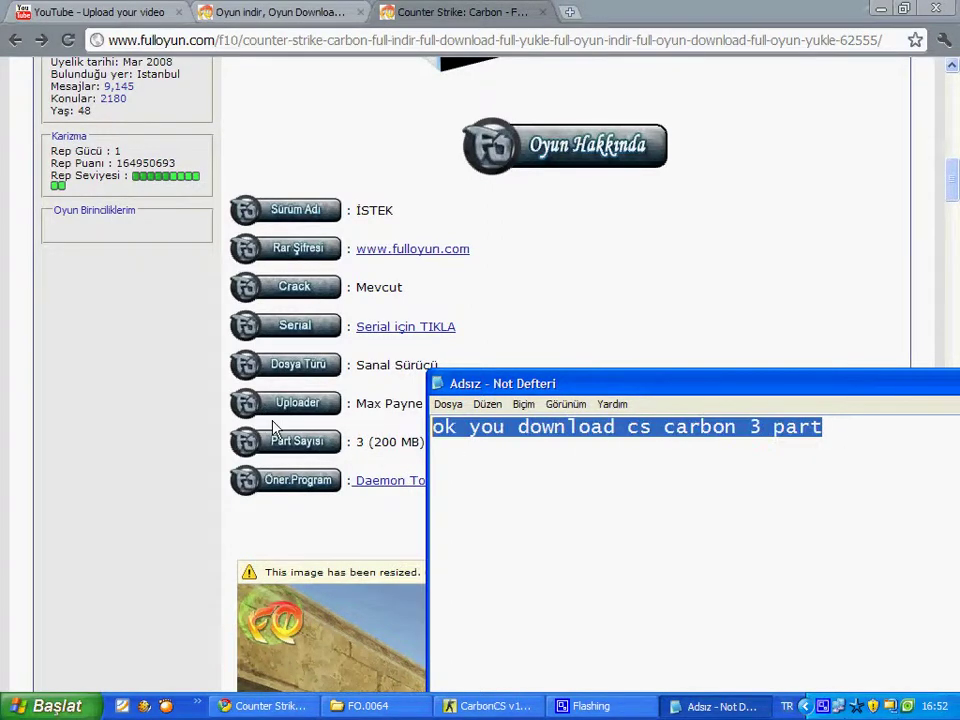
pyautogui.press('BackSpace')
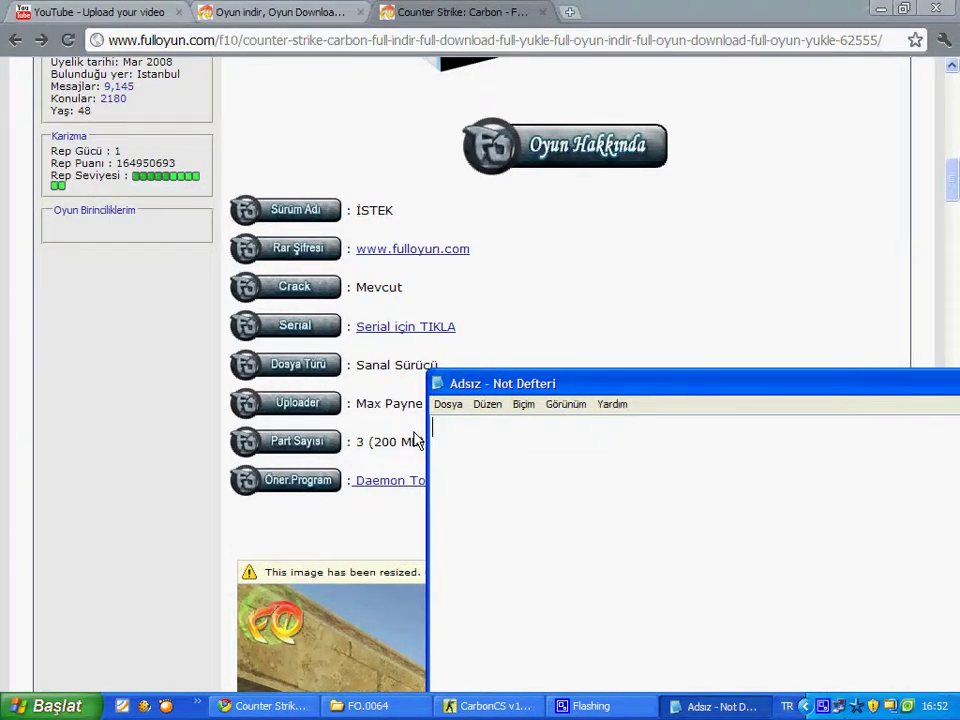
pyautogui.write('Tools:and')
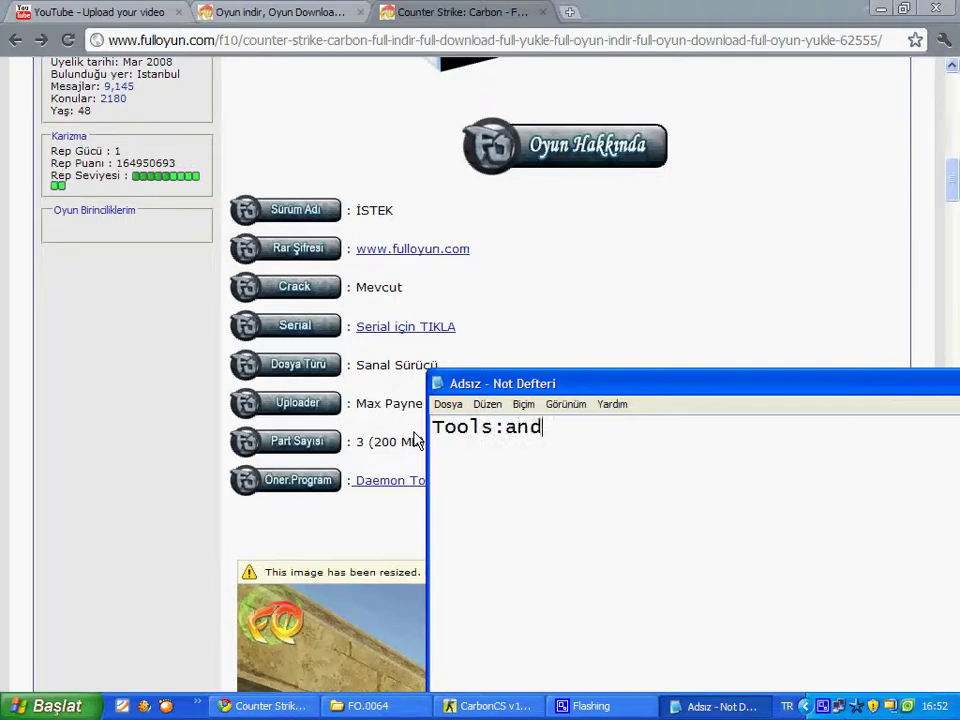
pyautogui.write(' De')
pyautogui.write('a')
pyautogui.write('mon')
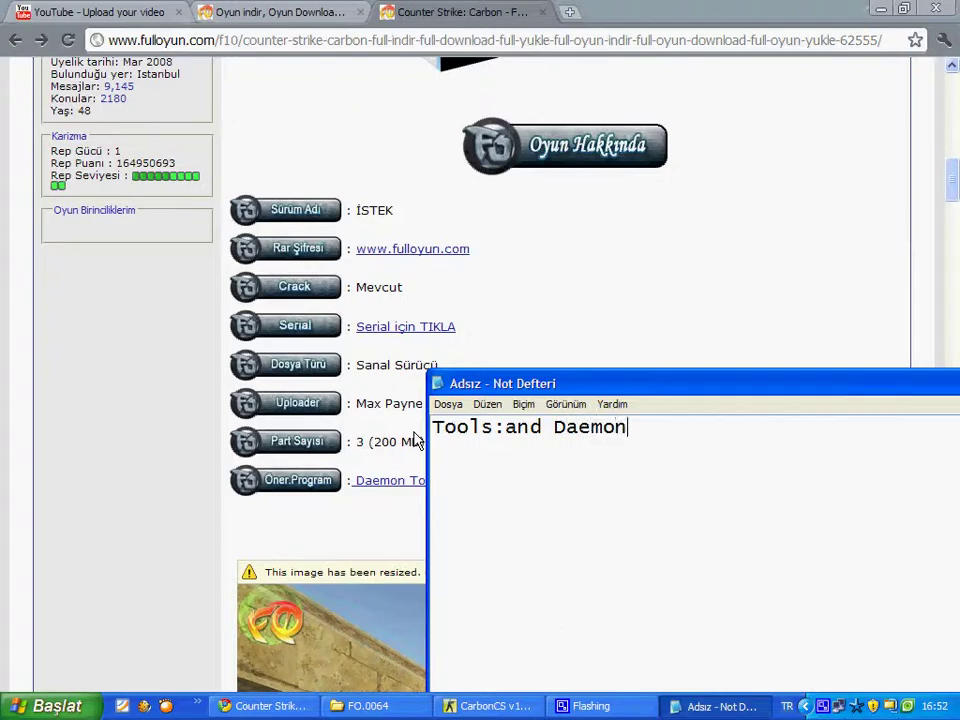
pyautogui.write(' Tools')
pyautogui.press('BackSpace')
pyautogui.press('BackSpace')
pyautogui.press('BackSpace')
pyautogui.press('BackSpace')
pyautogui.press('BackSpace')
pyautogui.press('BackSpace')
pyautogui.press('BackSpace')
pyautogui.press('BackSpace')
pyautogui.press('BackSpace')
pyautogui.press('BackSpace')
pyautogui.press('BackSpace')
pyautogui.press('BackSpace')
pyautogui.press('BackSpace')
pyautogui.press('BackSpace')
pyautogui.press('BackSpace')
pyautogui.press('BackSpace')
pyautogui.press('BackSpace')
pyautogui.press('BackSpace')
pyautogui.press('BackSpace')
pyautogui.press('BackSpace')
pyautogui.press('BackSpace')
pyautogui.press('BackSpace')
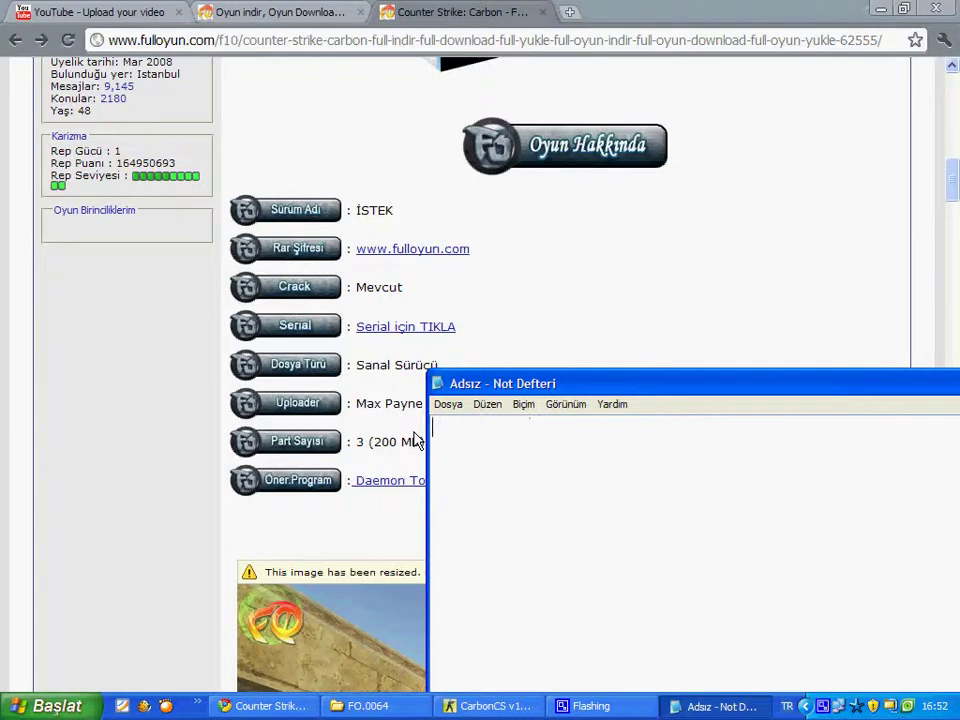
pyautogui.click(544, 12)
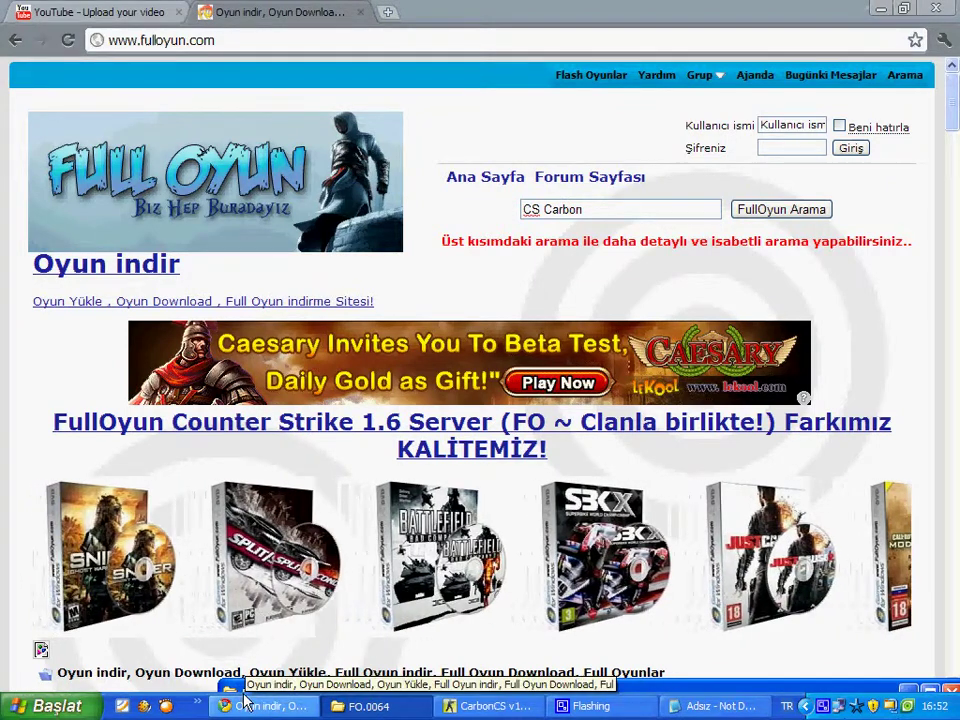
# - Go up to the Counter Strike Carbon folder, try deleting FO.0064, and dismiss the in-use error
pyautogui.click(365, 706)
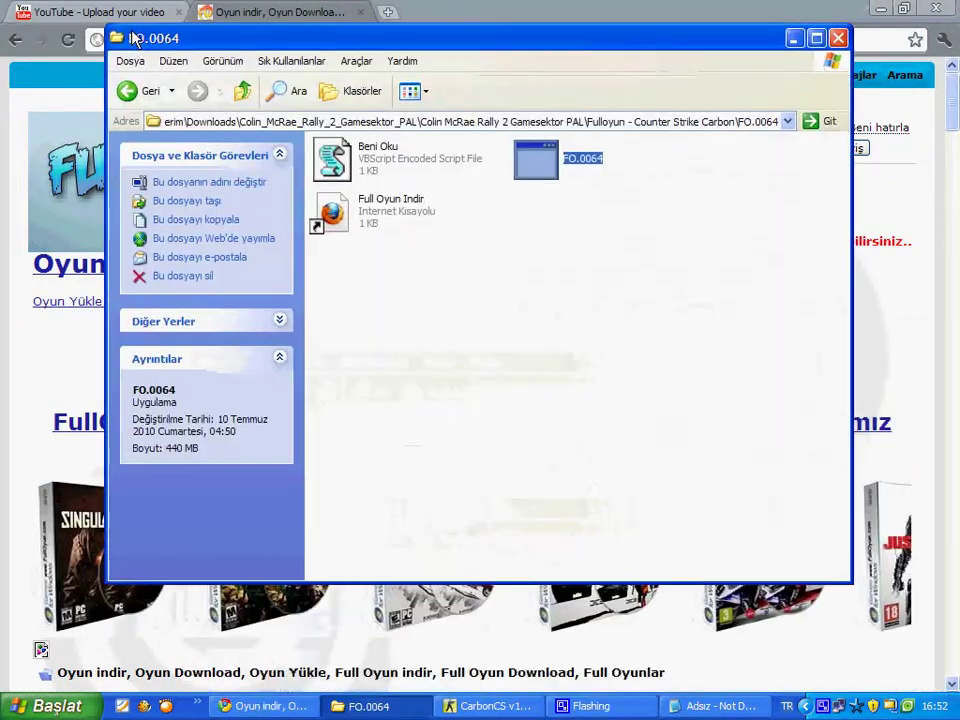
pyautogui.click(128, 92)
pyautogui.rightClick(355, 182)
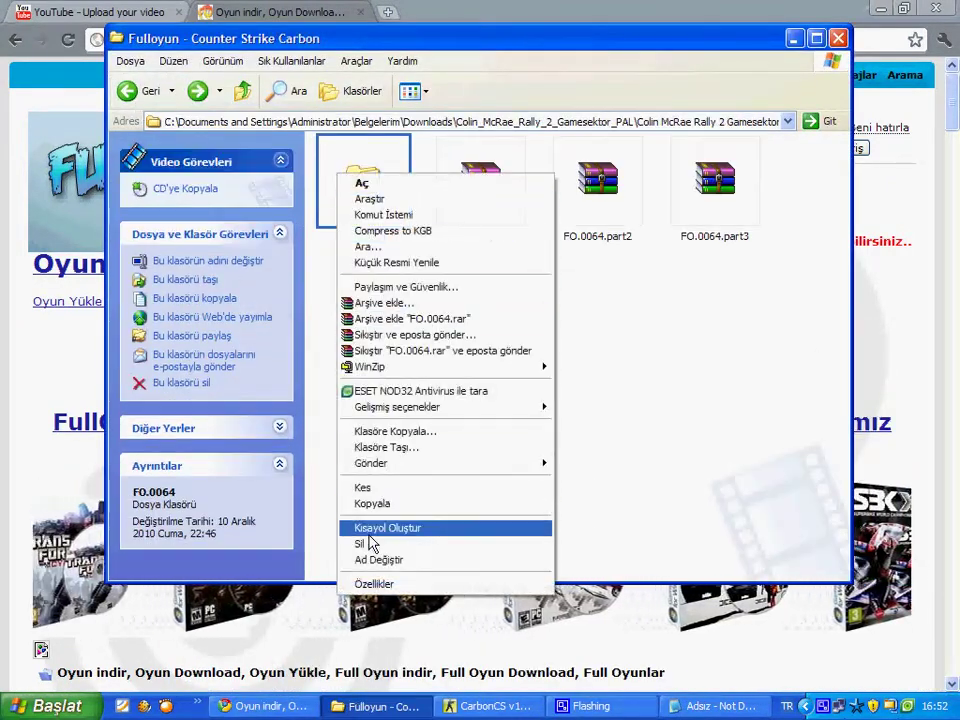
pyautogui.click(369, 544)
pyautogui.click(545, 393)
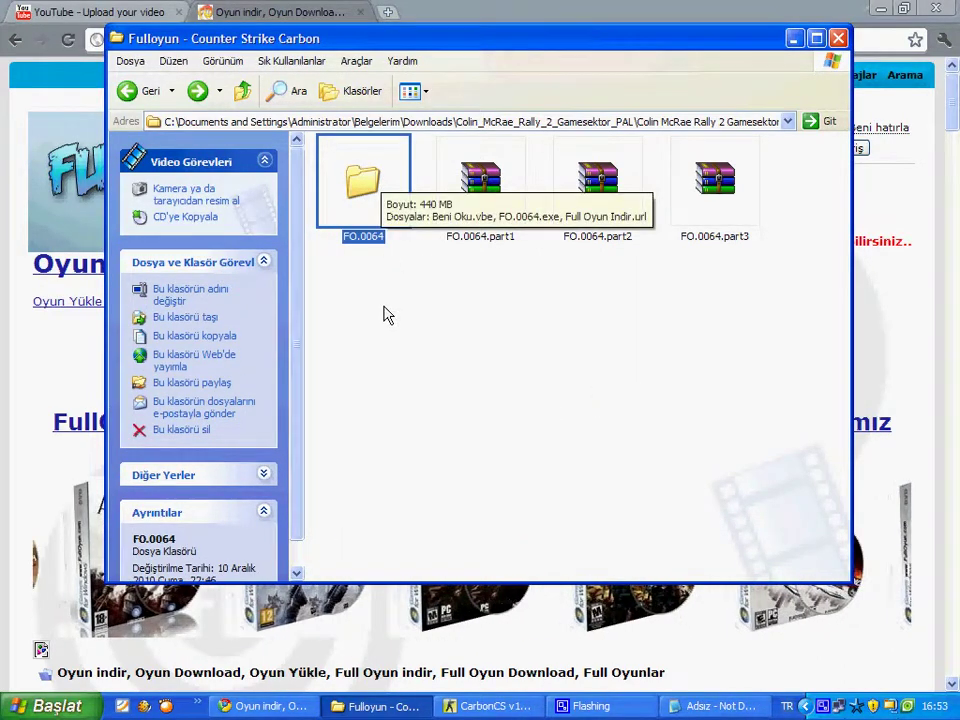
pyautogui.click(574, 473)
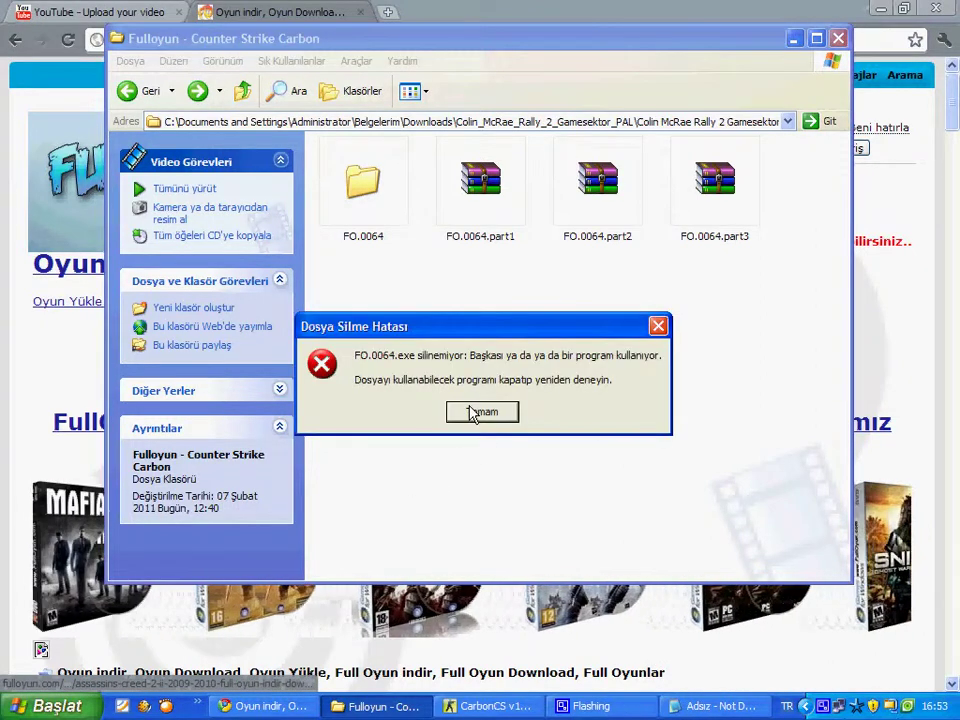
pyautogui.click(482, 409)
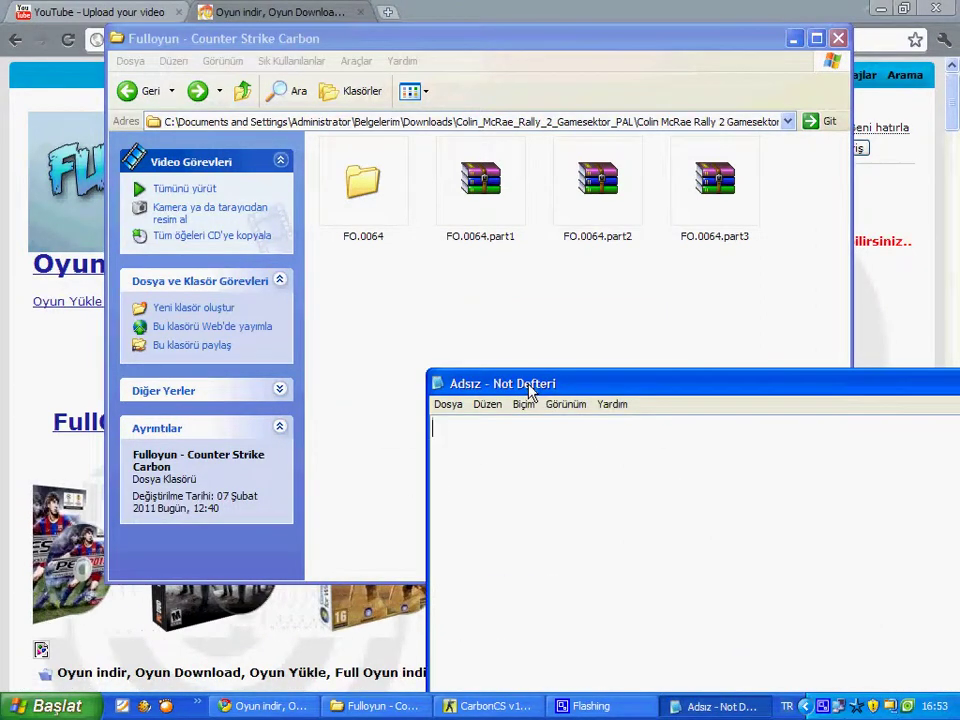
# - Start the Notepad caption 'yes down', then finish CarbonCS setup with readme and website unticked
pyautogui.moveTo(529, 387); pyautogui.dragTo(401, 311)
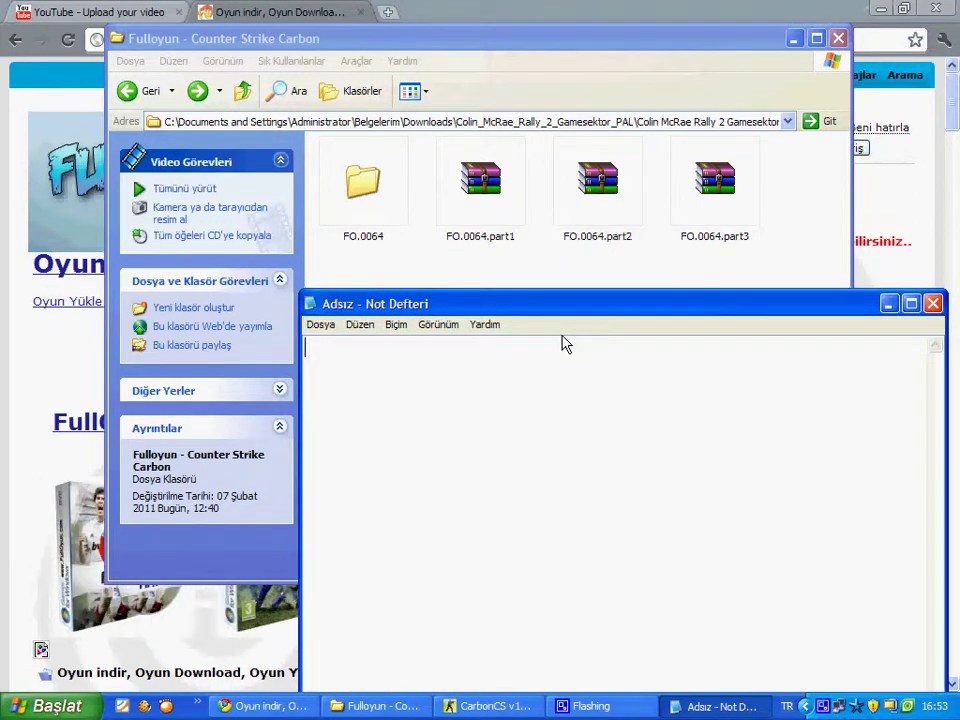
pyautogui.write('yes')
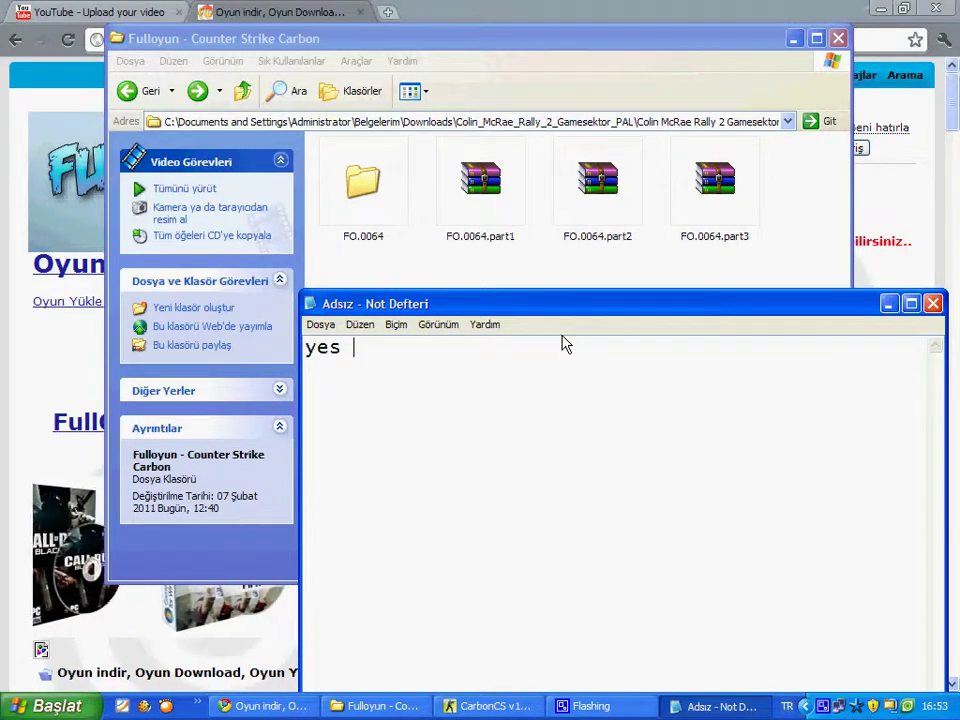
pyautogui.write(' down')
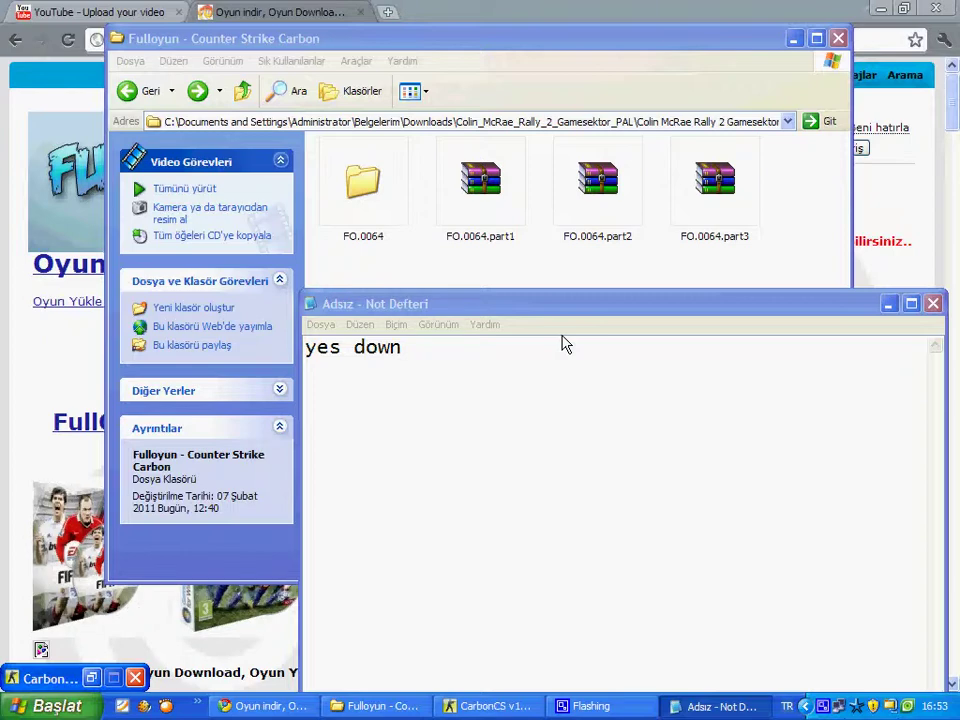
pyautogui.click(91, 678)
pyautogui.click(476, 362)
pyautogui.click(440, 378)
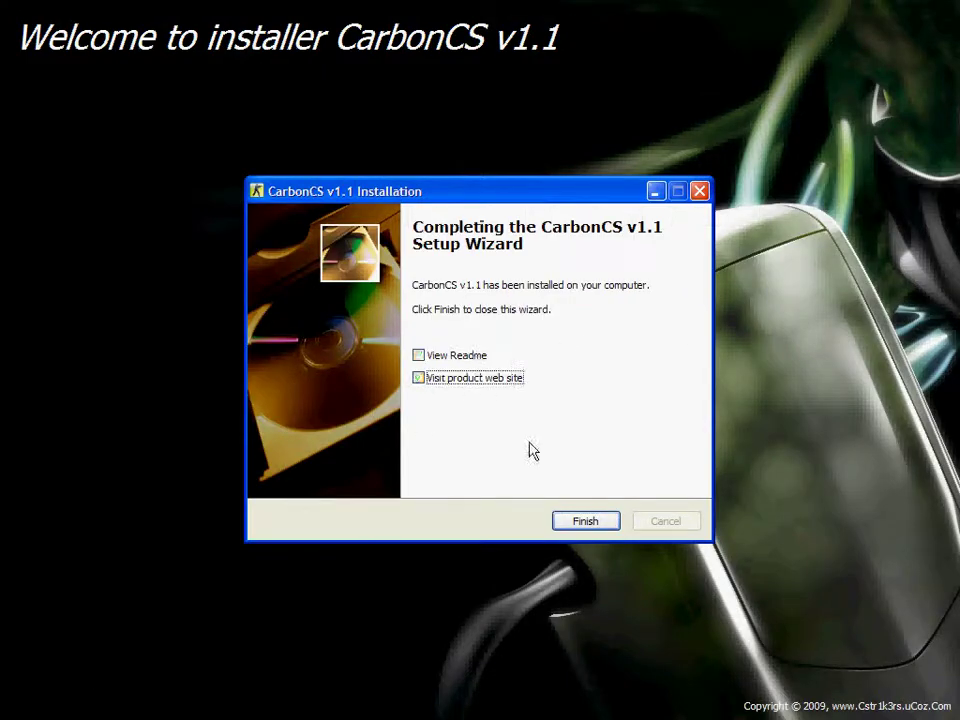
pyautogui.click(585, 521)
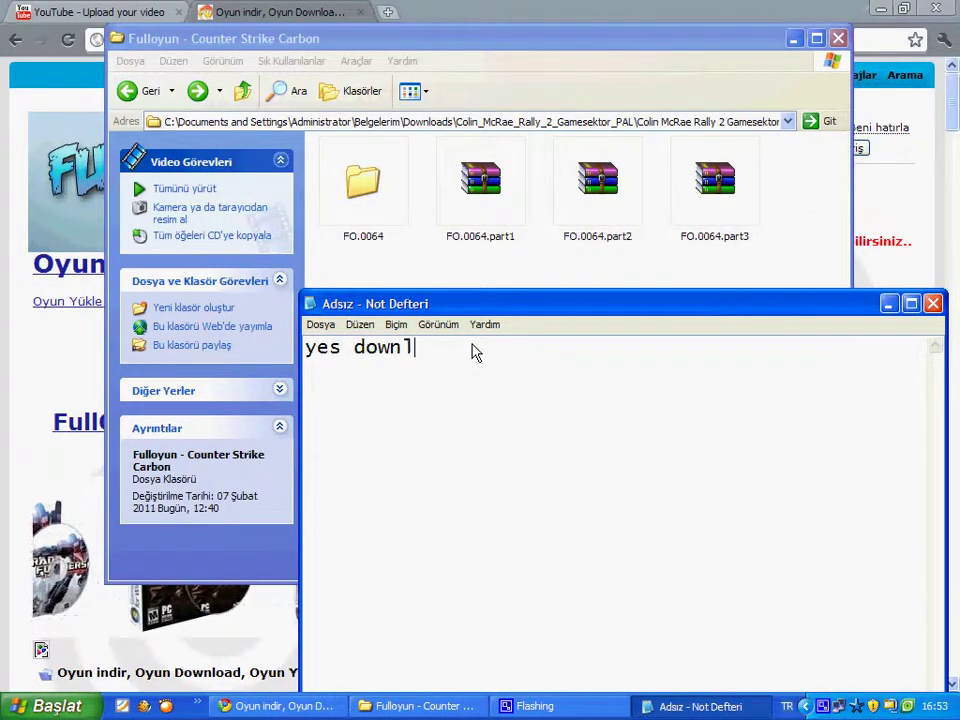
# - Complete the caption about downloading 3 parts of CS Carbon and select FO.0064.part1
pyautogui.write('oad 3')
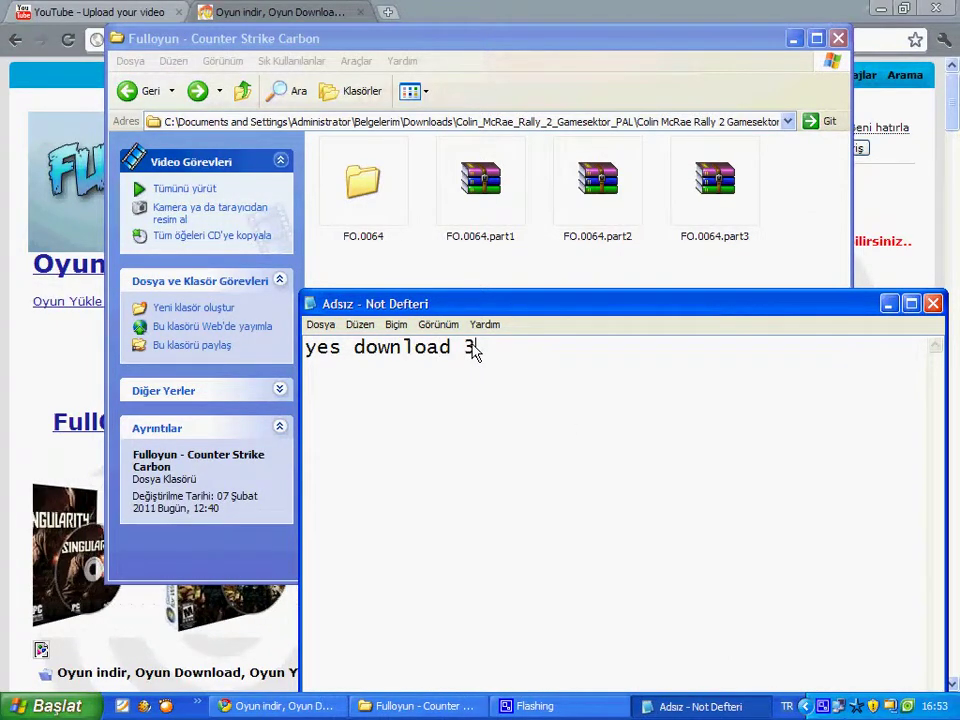
pyautogui.write(' part')
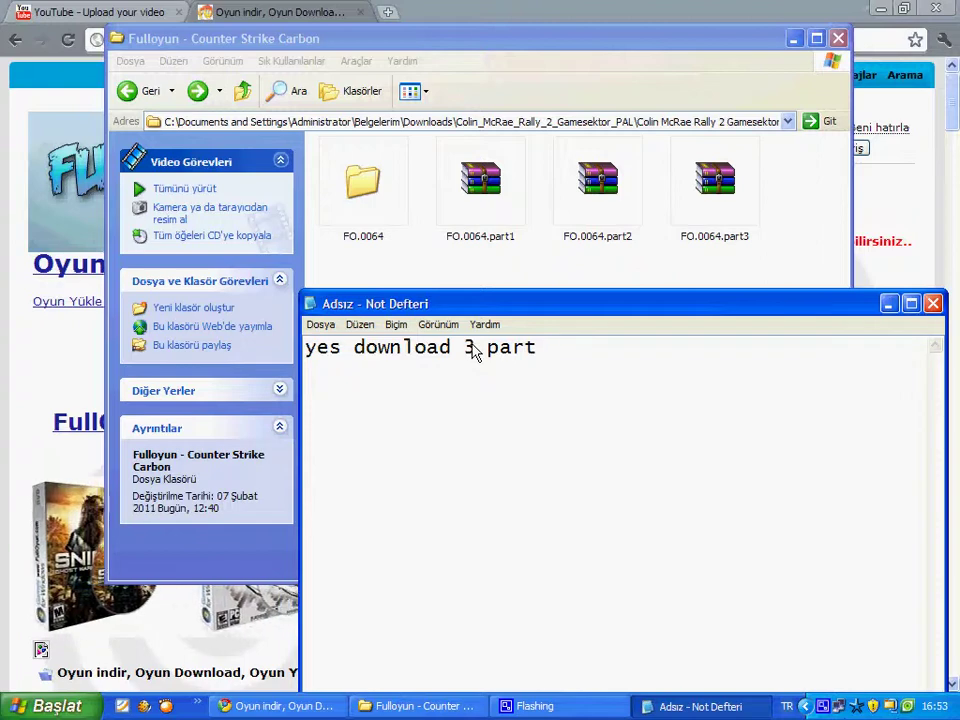
pyautogui.write(' cs carbon')
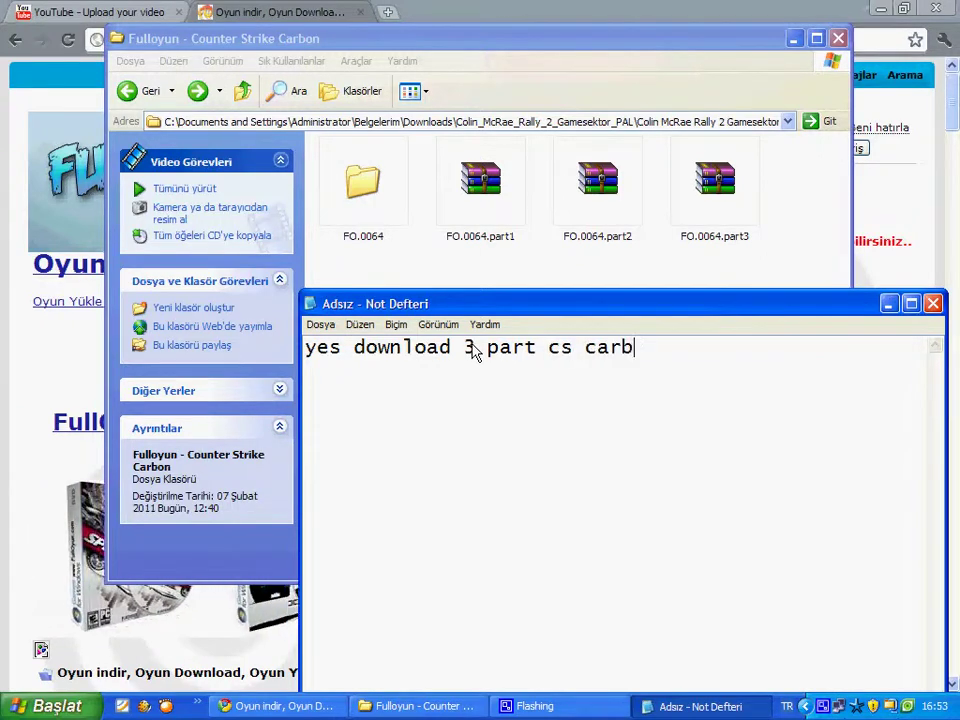
pyautogui.click(585, 288)
pyautogui.click(476, 204)
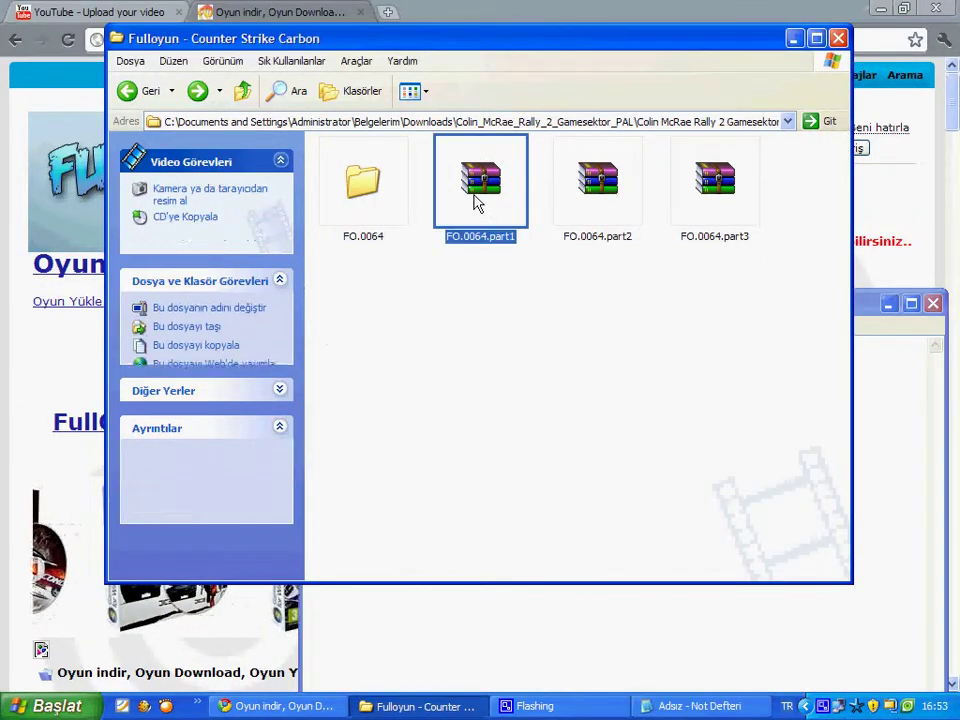
# - Extract FO.0064.part1 into its folder and clear the Notepad caption text
pyautogui.rightClick(476, 200)
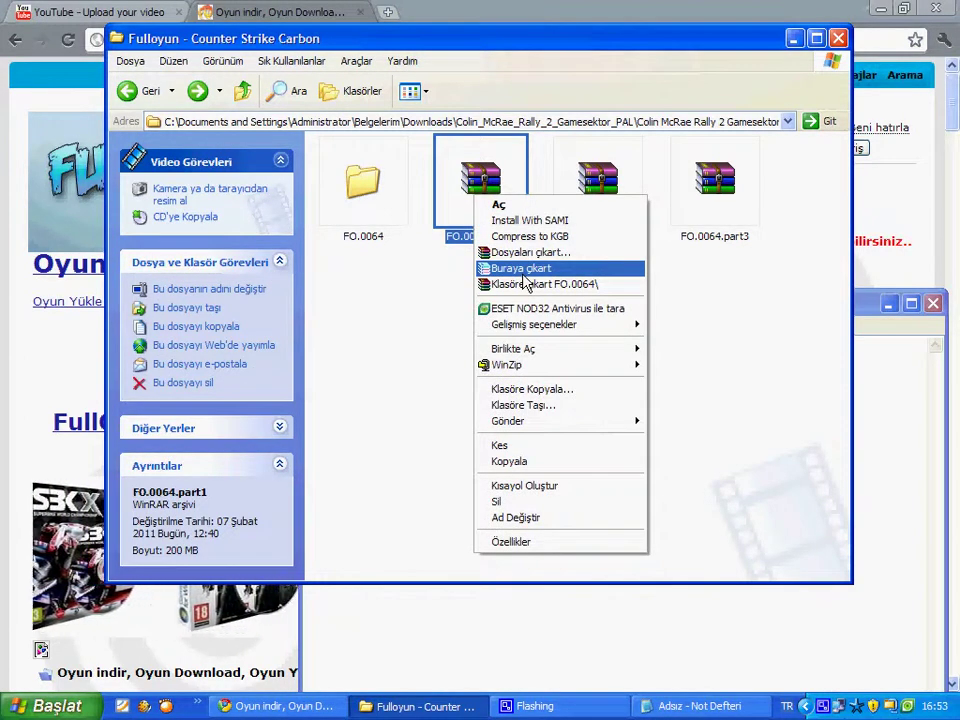
pyautogui.click(522, 272)
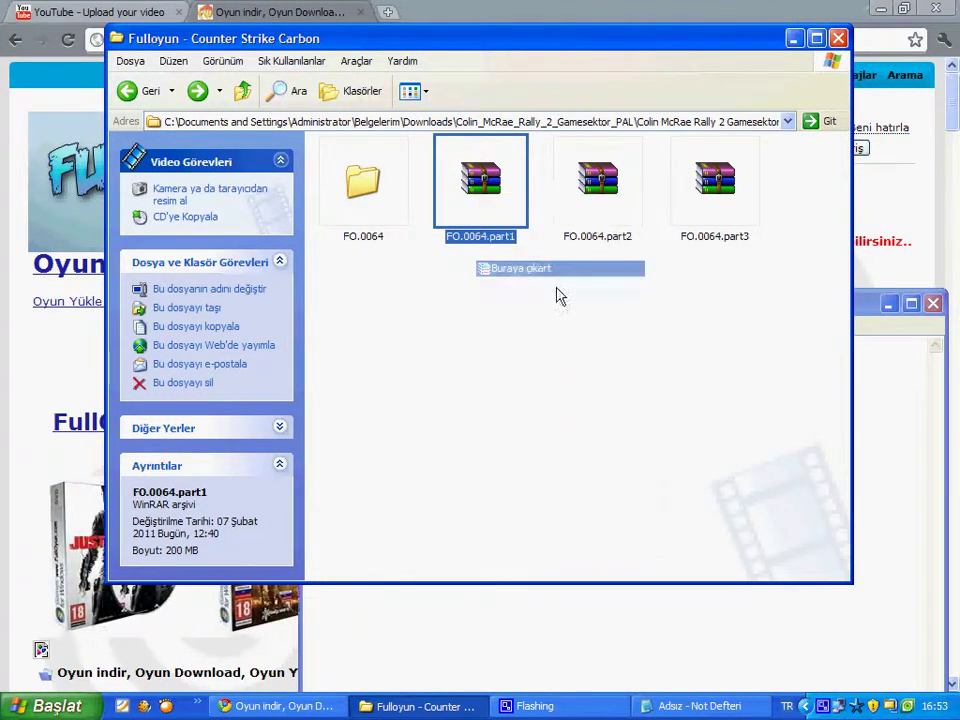
pyautogui.click(930, 410)
pyautogui.hotkey('ctrl', 'a')
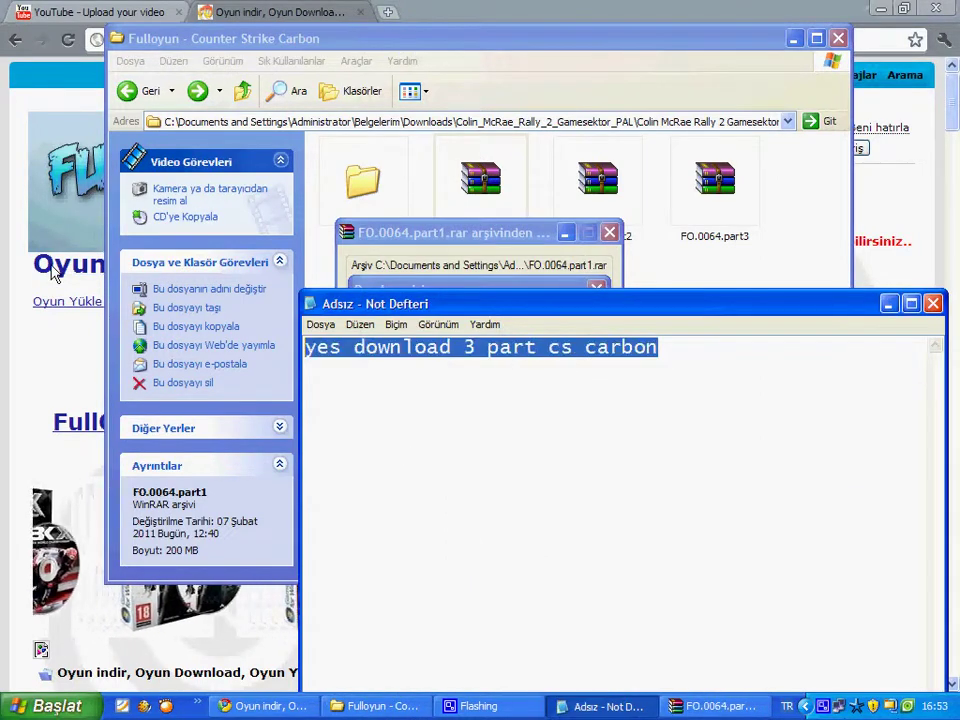
pyautogui.press('BackSpace')
pyautogui.write('e')
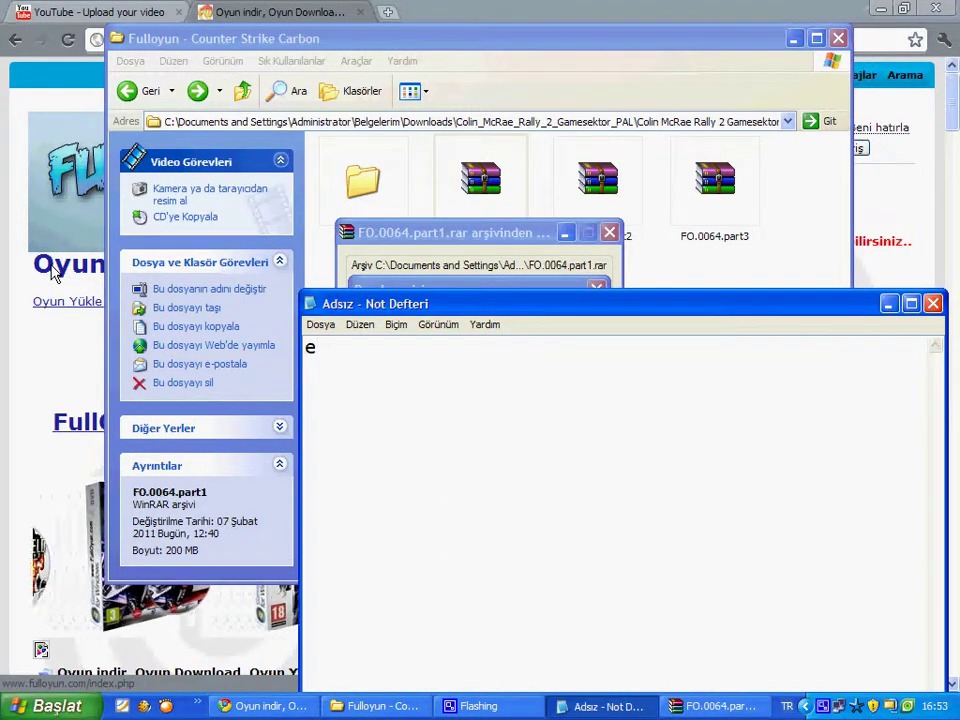
pyautogui.write('xat')
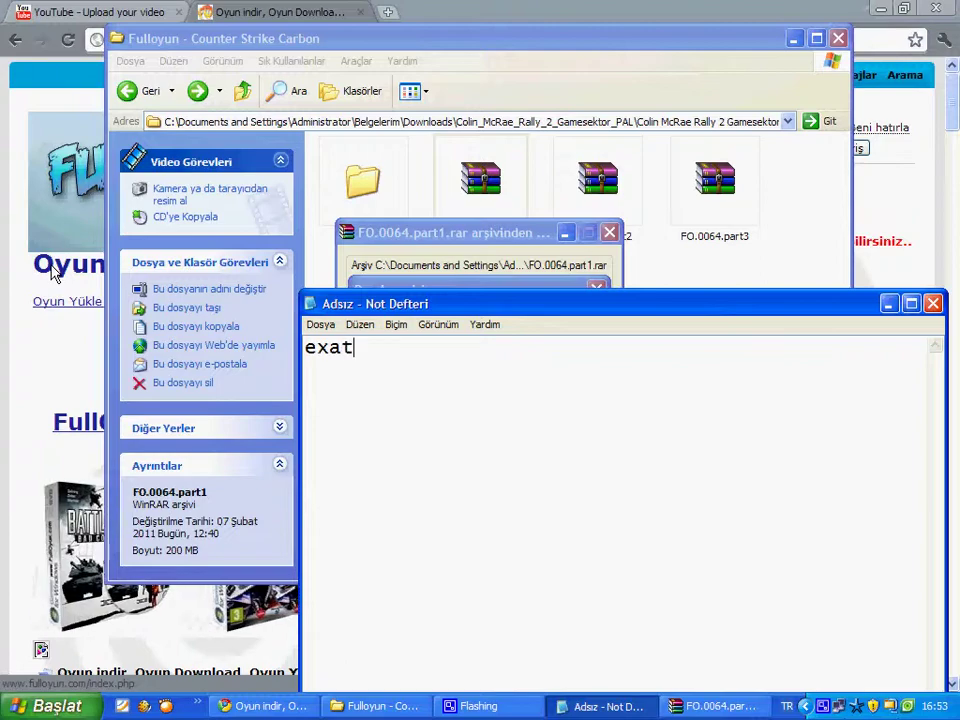
pyautogui.write('ing')
pyautogui.press('BackSpace')
pyautogui.press('BackSpace')
pyautogui.press('BackSpace')
pyautogui.press('BackSpace')
pyautogui.press('BackSpace')
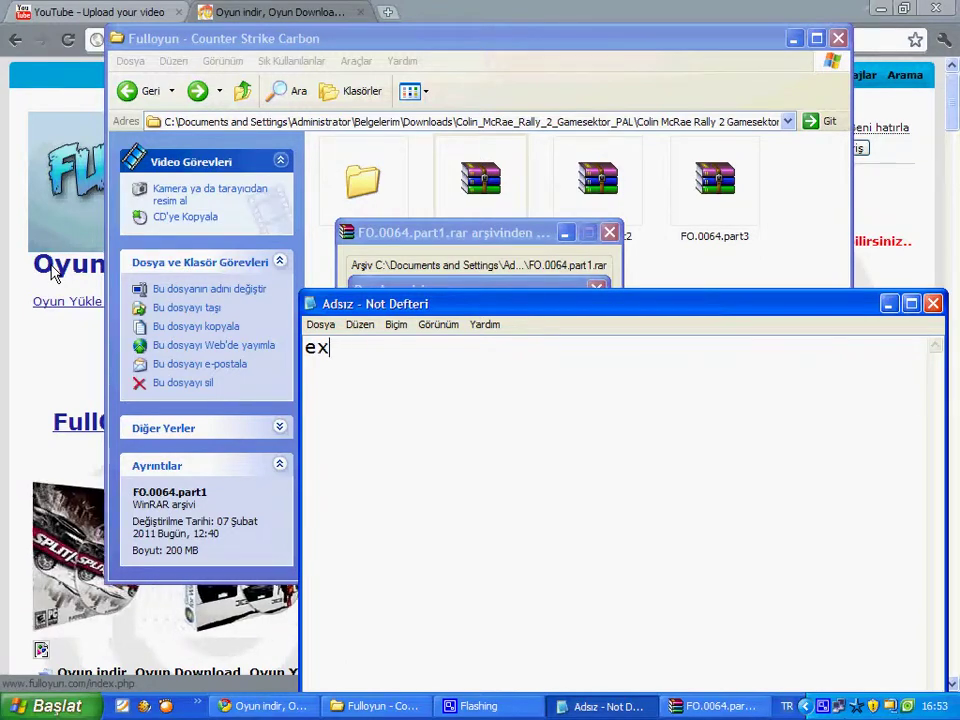
pyautogui.press('BackSpace')
pyautogui.press('BackSpace')
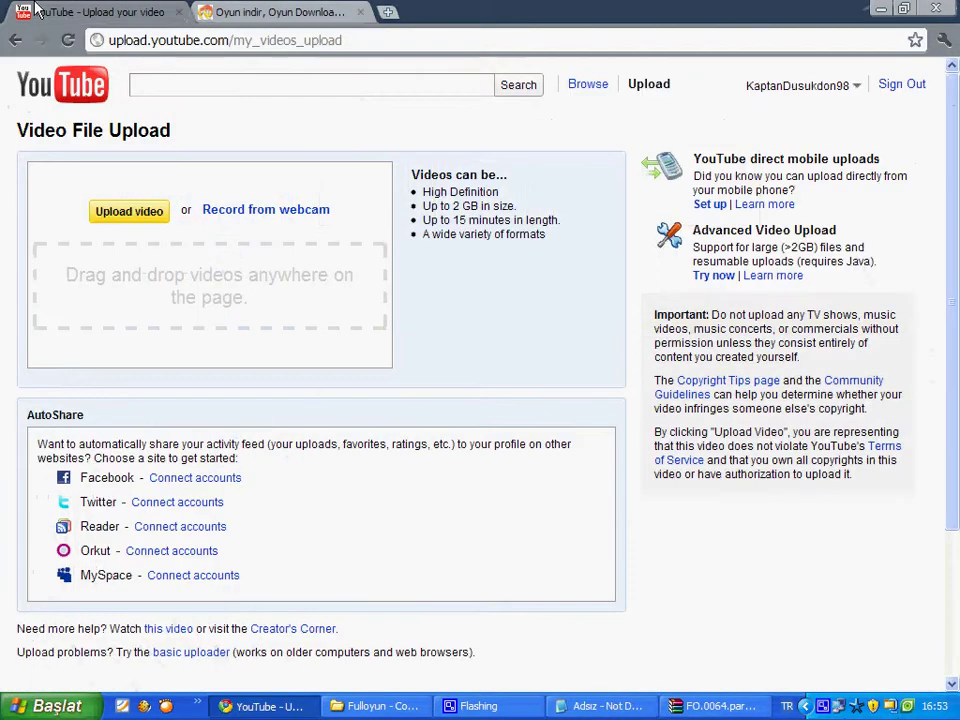
# - Switch to the fulloyun.com tab and bring the running extraction window forward
pyautogui.click(100, 12)
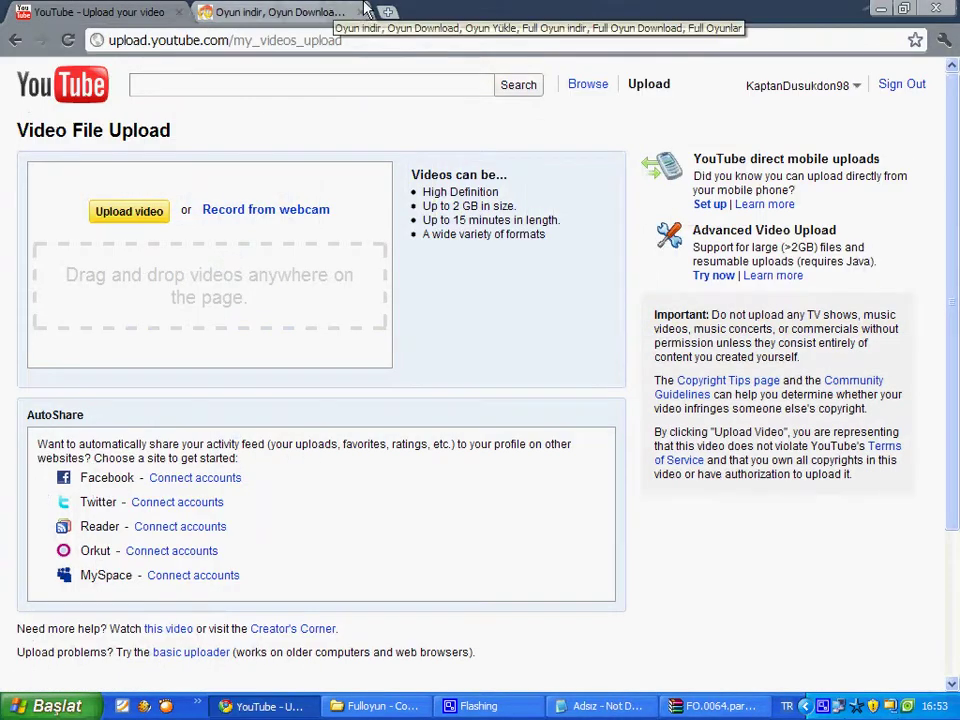
pyautogui.click(330, 12)
pyautogui.click(600, 706)
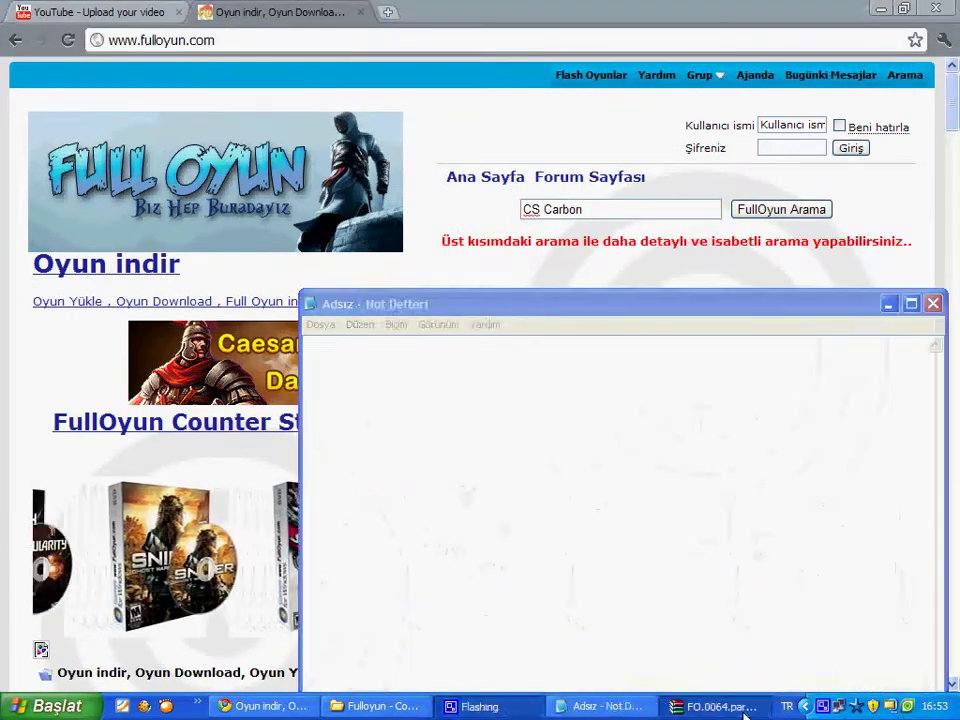
pyautogui.click(745, 714)
pyautogui.click(330, 320)
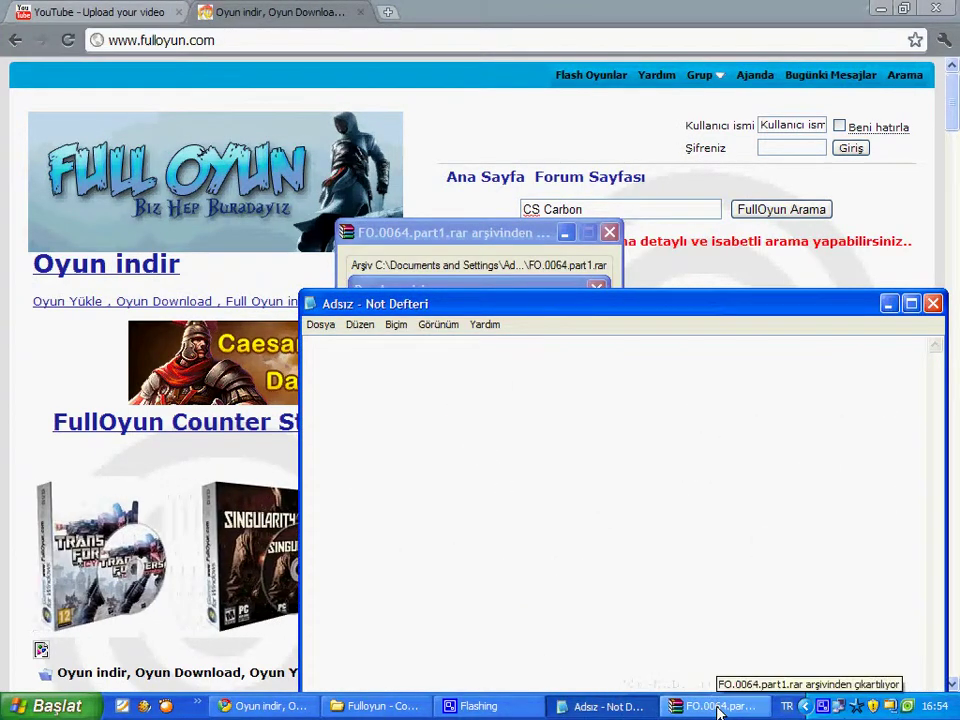
pyautogui.click(566, 229)
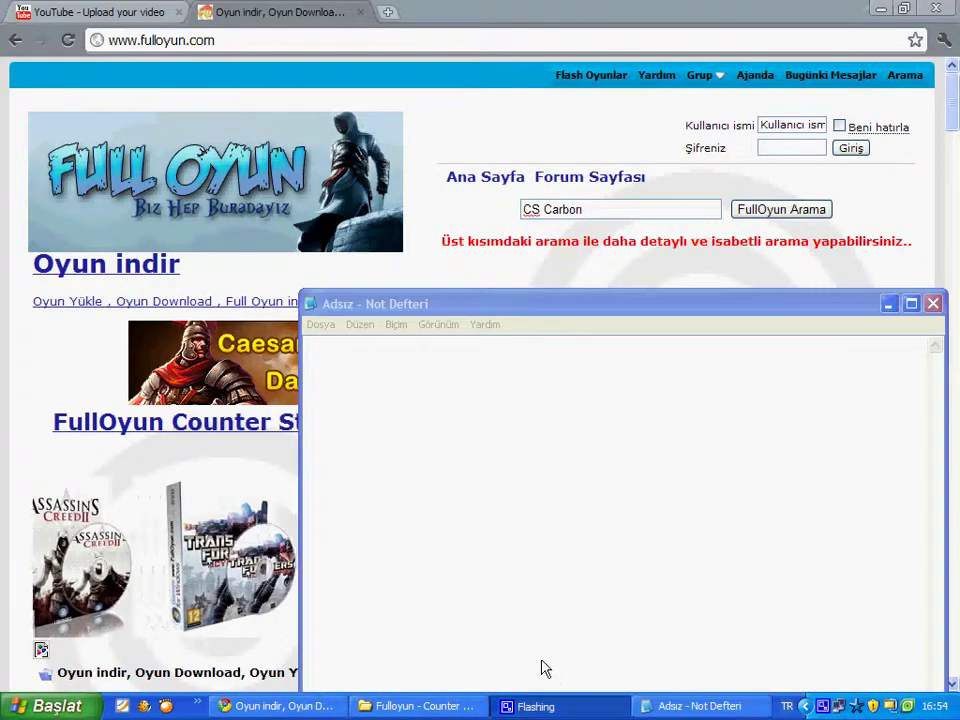
# - Extract the FO.0064.part1 archive into its current folder with Buraya çıkart
pyautogui.click(450, 706)
pyautogui.rightClick(476, 192)
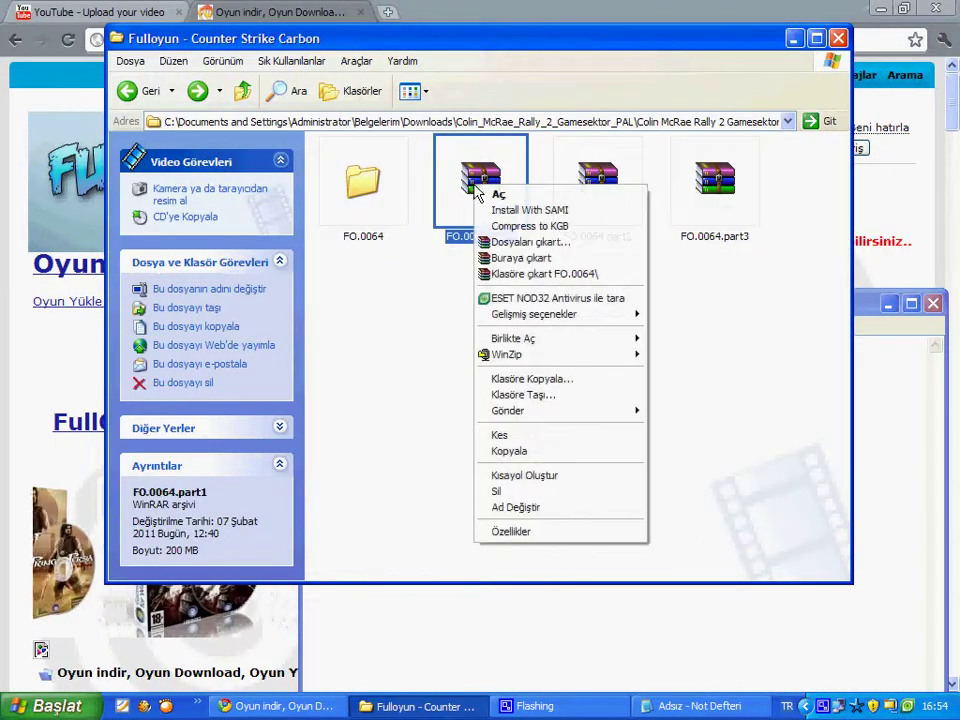
pyautogui.click(538, 258)
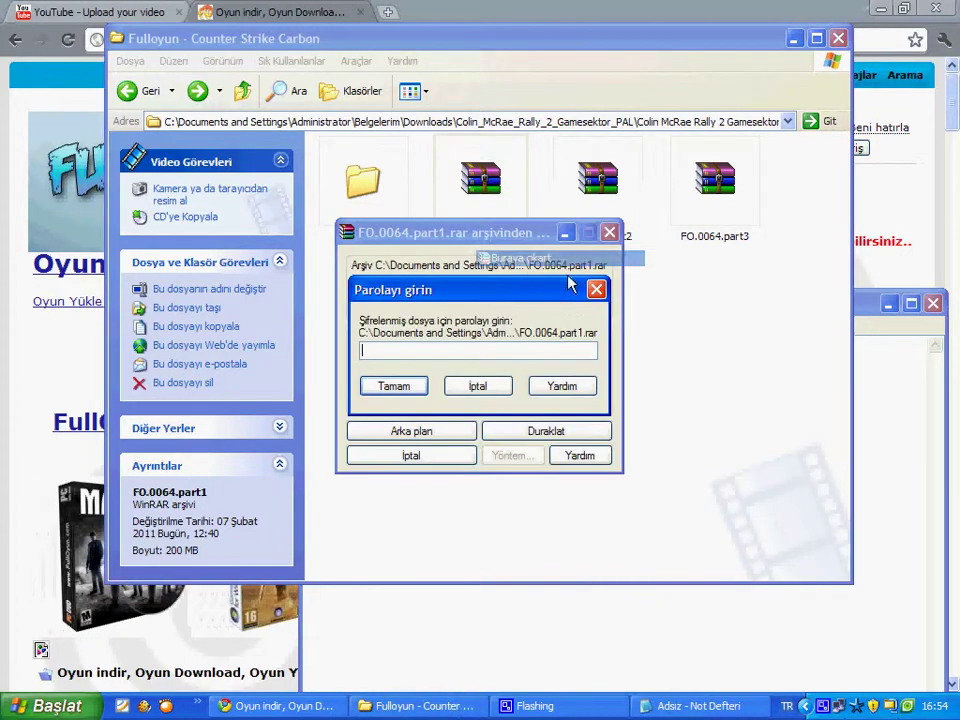
# - Caption the archive password, confirm it, approve overwriting all files, and open FO.0064
pyautogui.click(867, 312)
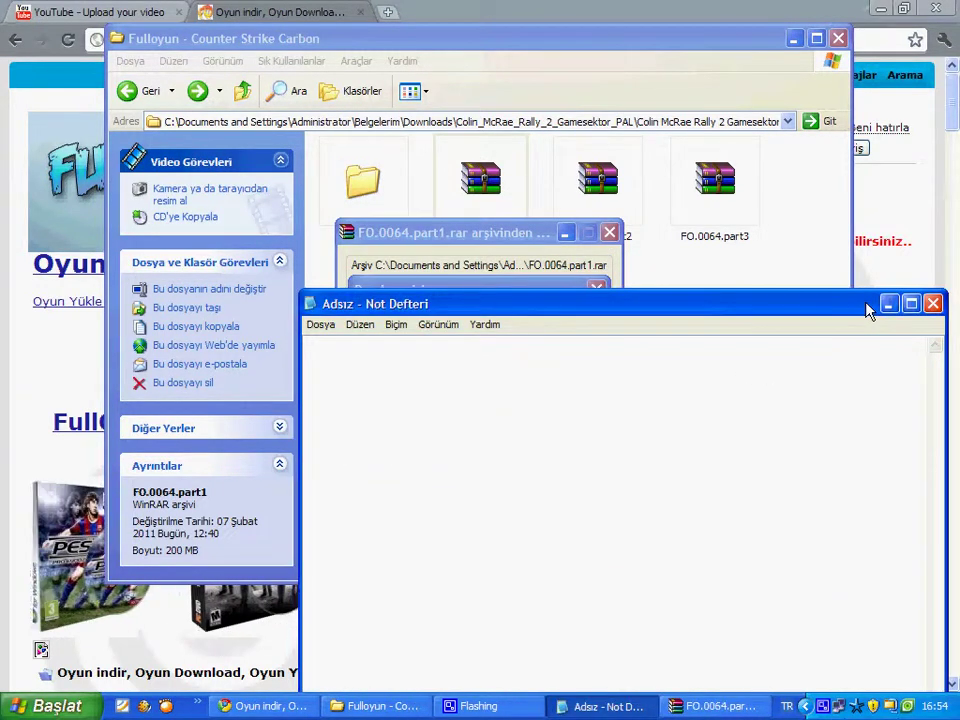
pyautogui.write('pas')
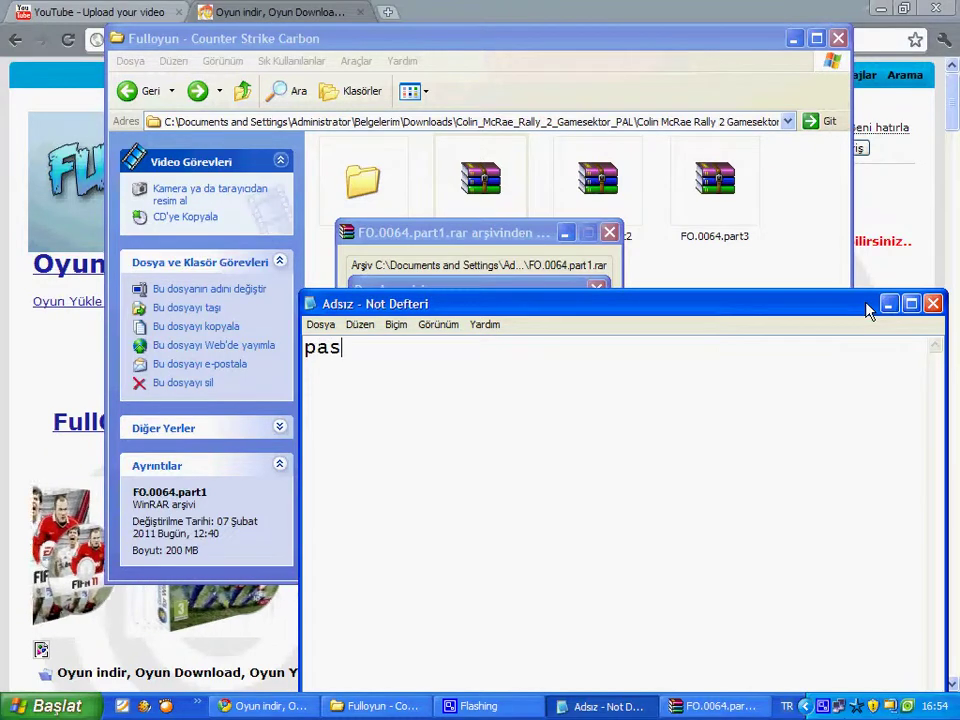
pyautogui.write('sword')
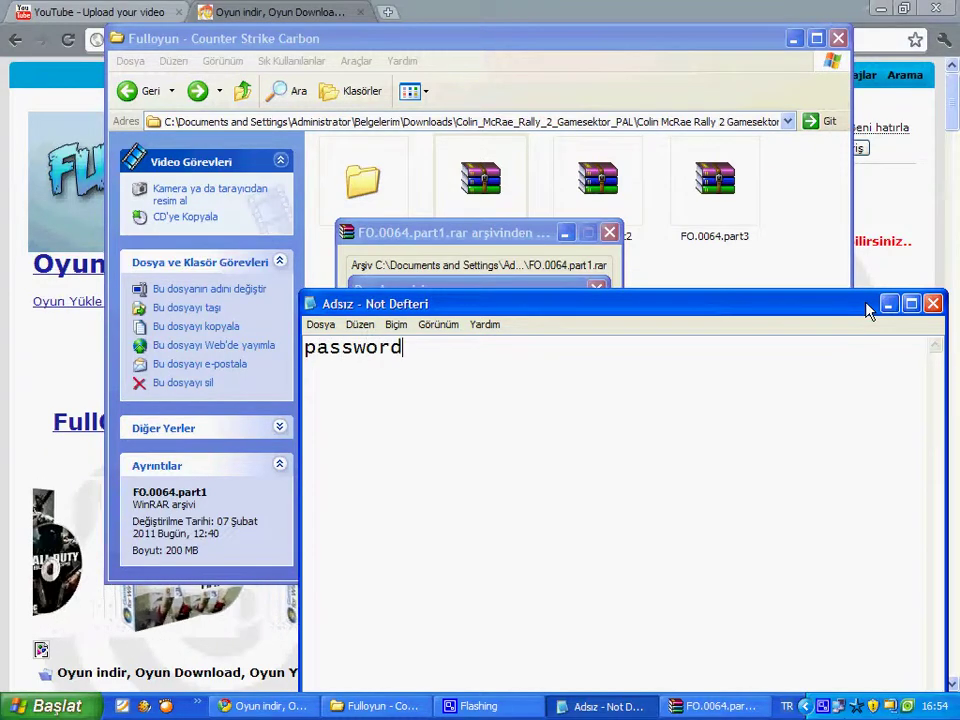
pyautogui.write(':w')
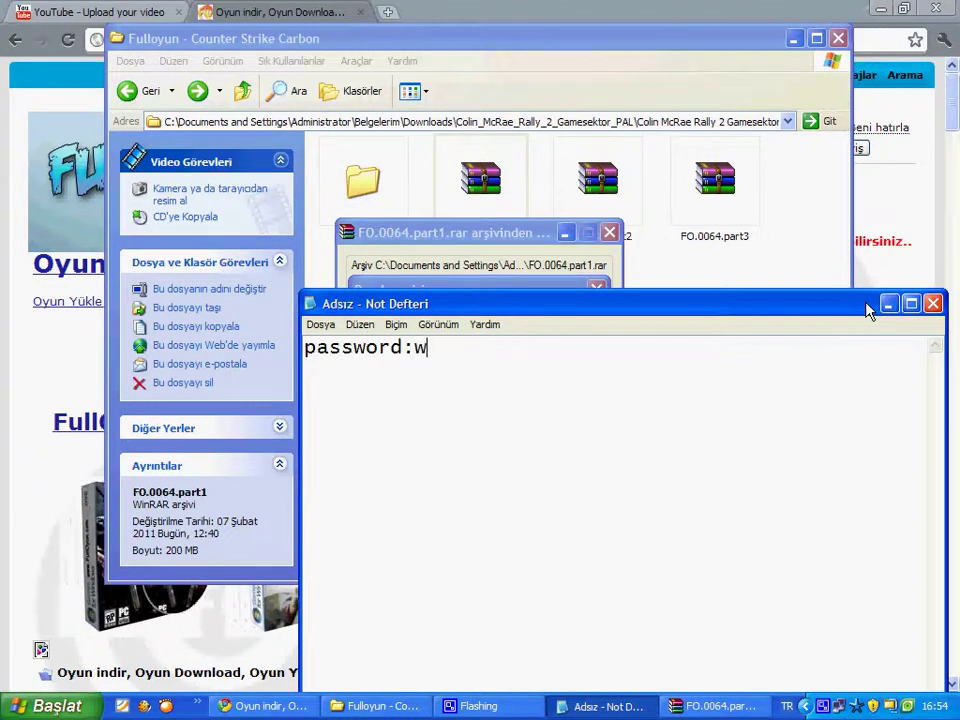
pyautogui.write('ww.full')
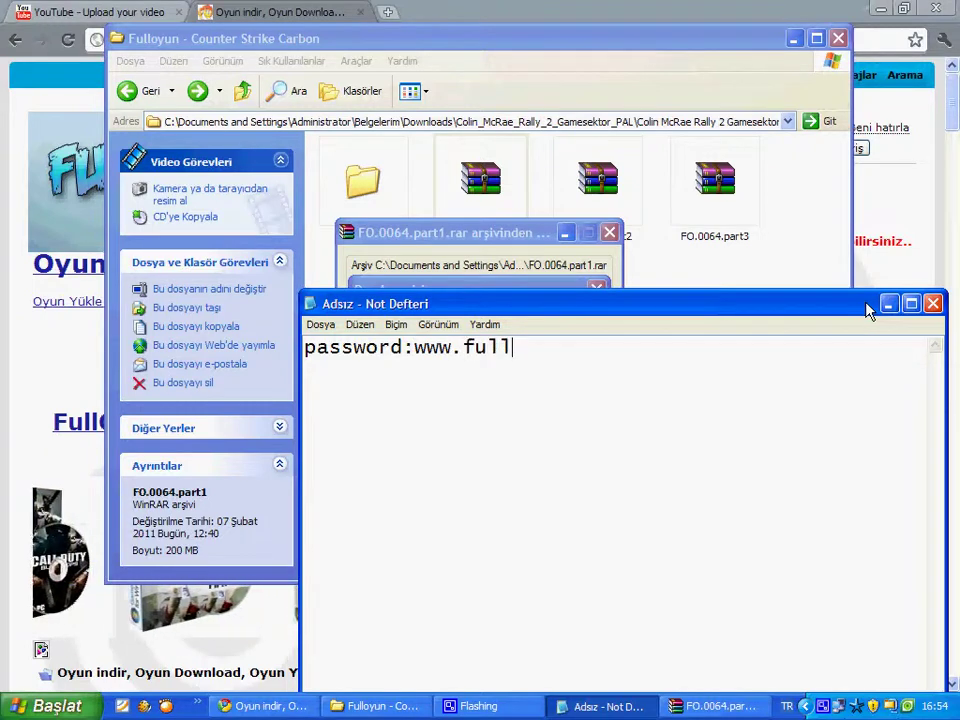
pyautogui.write('oyun.com')
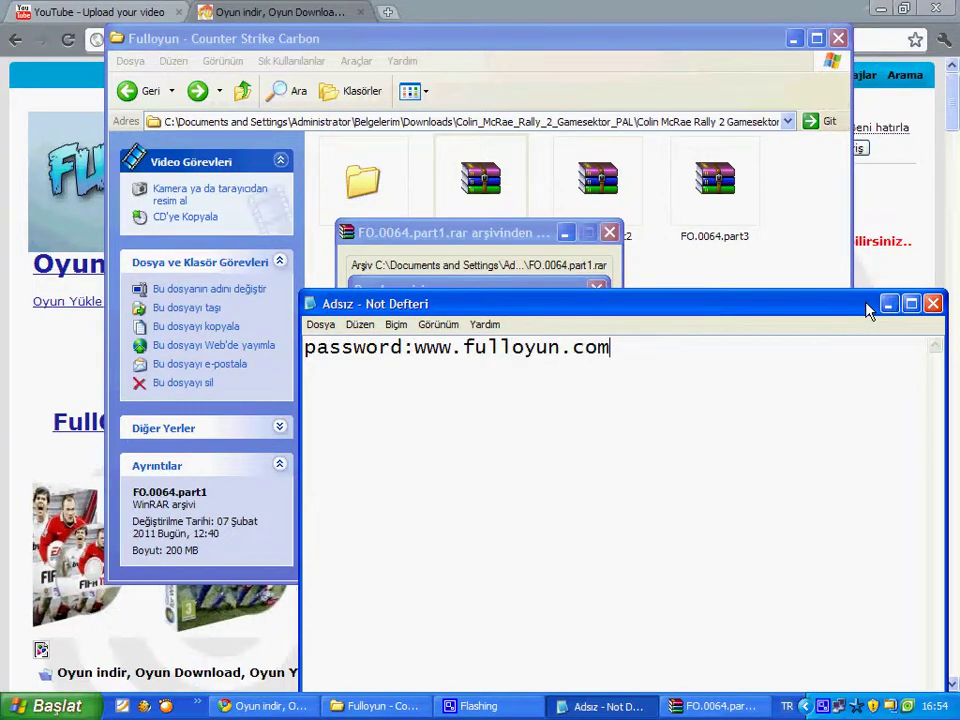
pyautogui.click(534, 290)
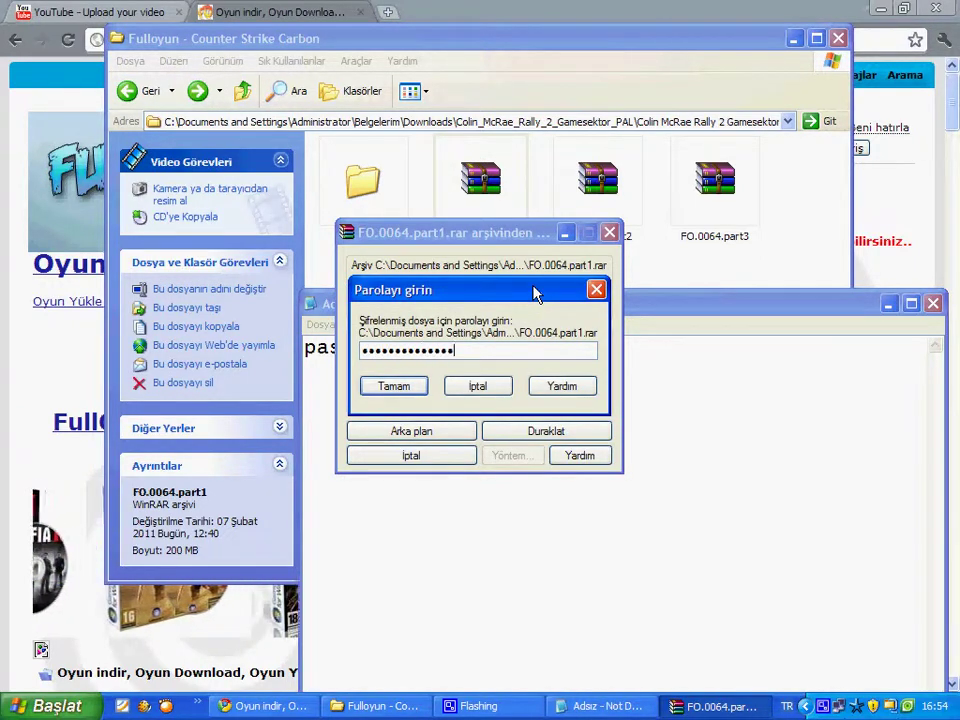
pyautogui.press('Return')
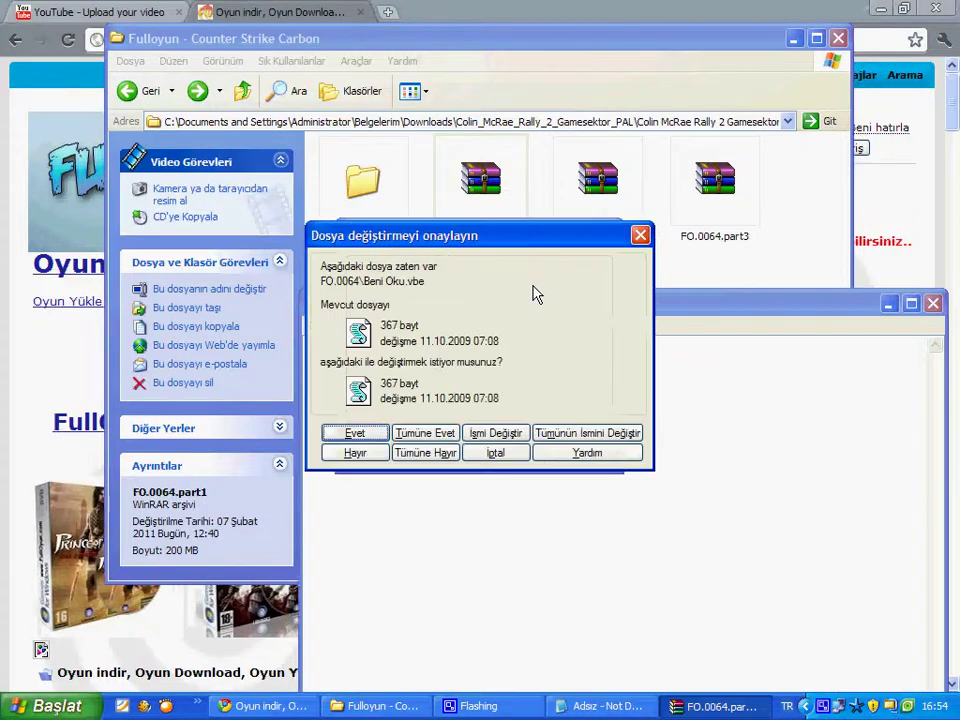
pyautogui.click(417, 436)
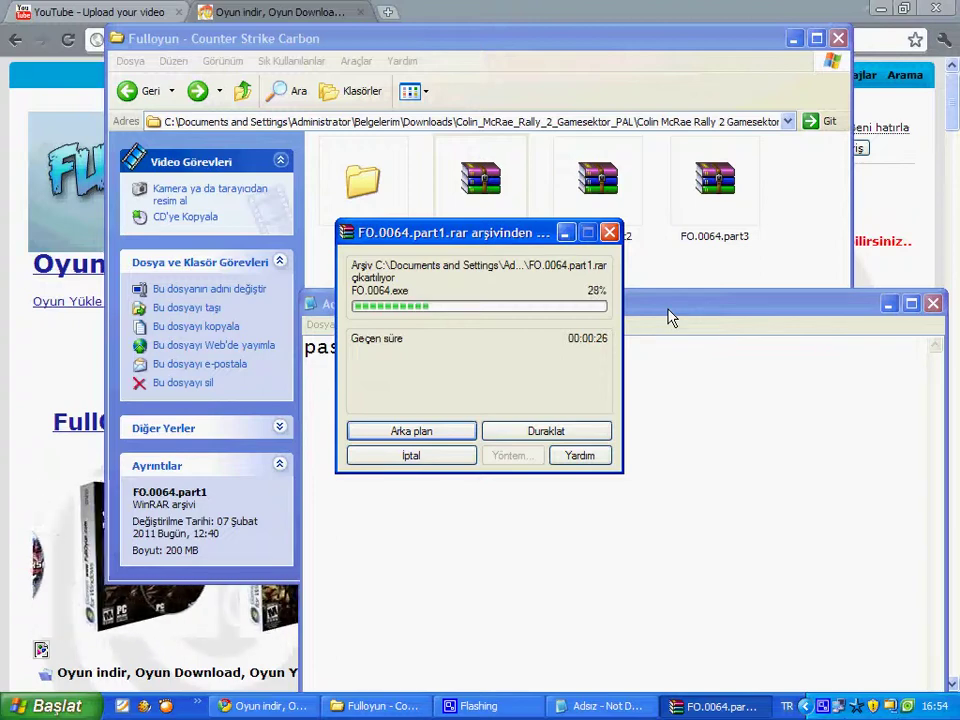
pyautogui.doubleClick(366, 186)
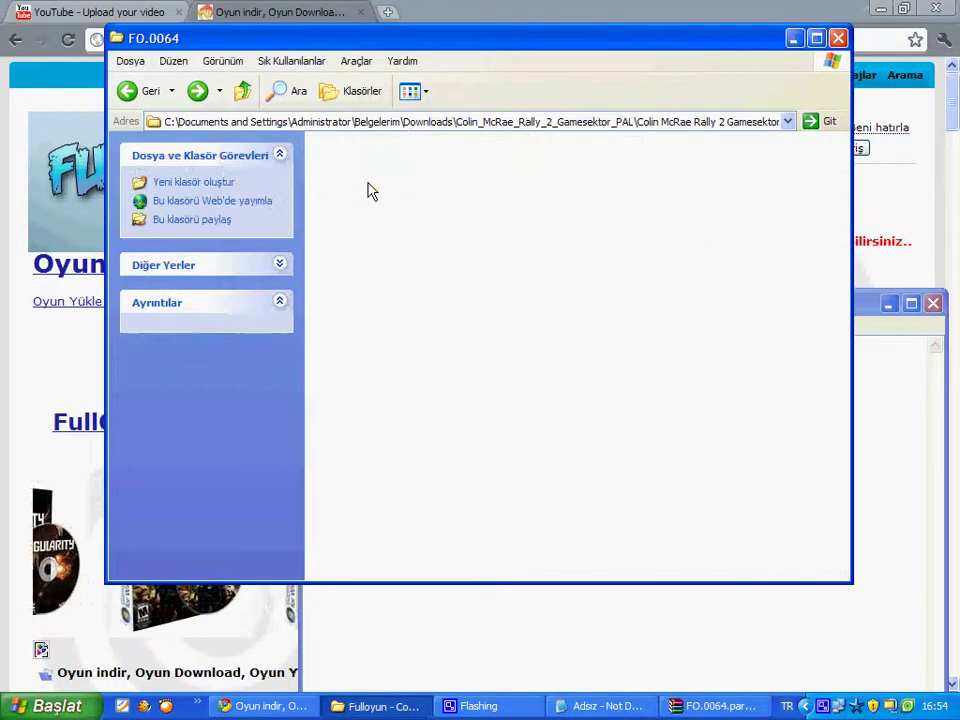
# - Check the extraction progress until it finishes and bring the FO.0064 folder forward
pyautogui.click(862, 308)
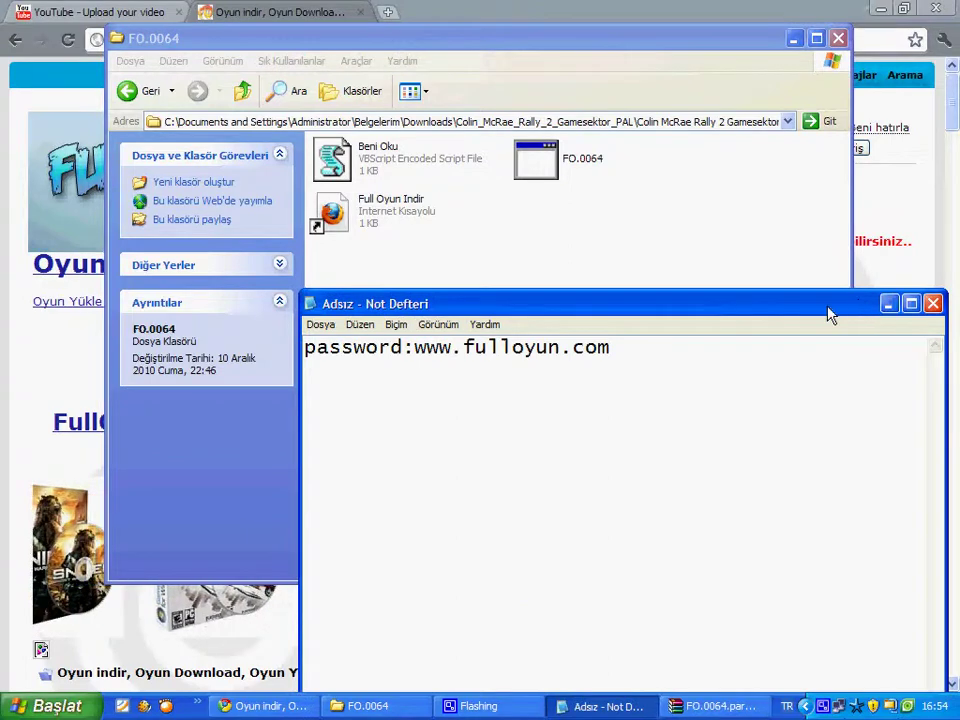
pyautogui.click(715, 706)
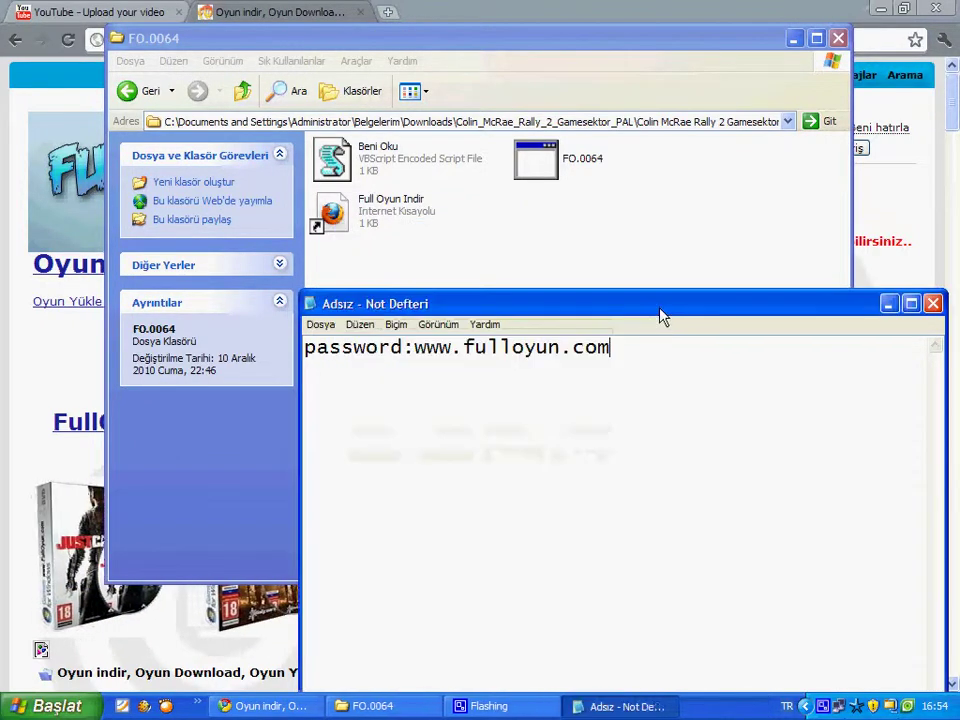
pyautogui.click(636, 214)
# - Replace the caption with 'open FO.0064' and launch the extracted FO.0064 program
pyautogui.hotkey('alt', 'Tab')
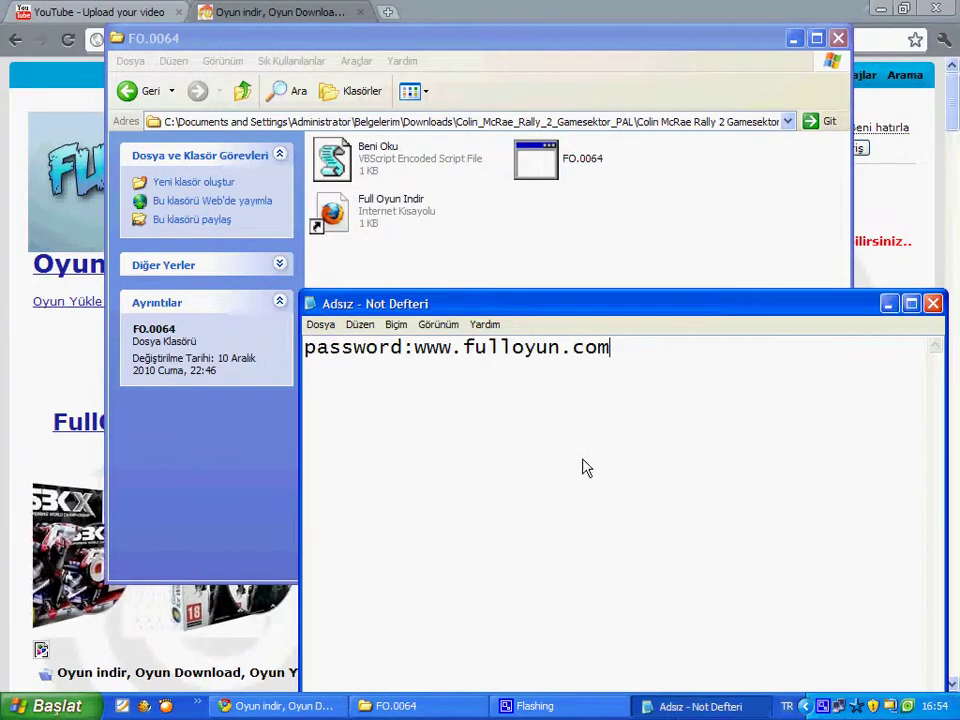
pyautogui.moveTo(634, 371); pyautogui.dragTo(13, 315)
pyautogui.hotkey('ctrl', 'x')
pyautogui.write('op')
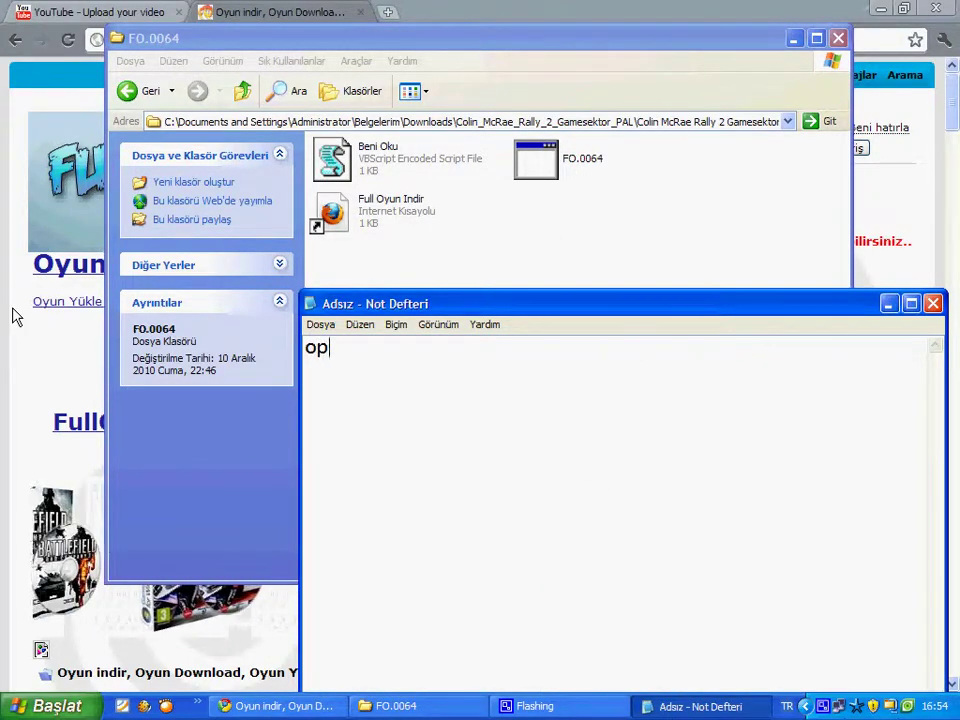
pyautogui.write('en D')
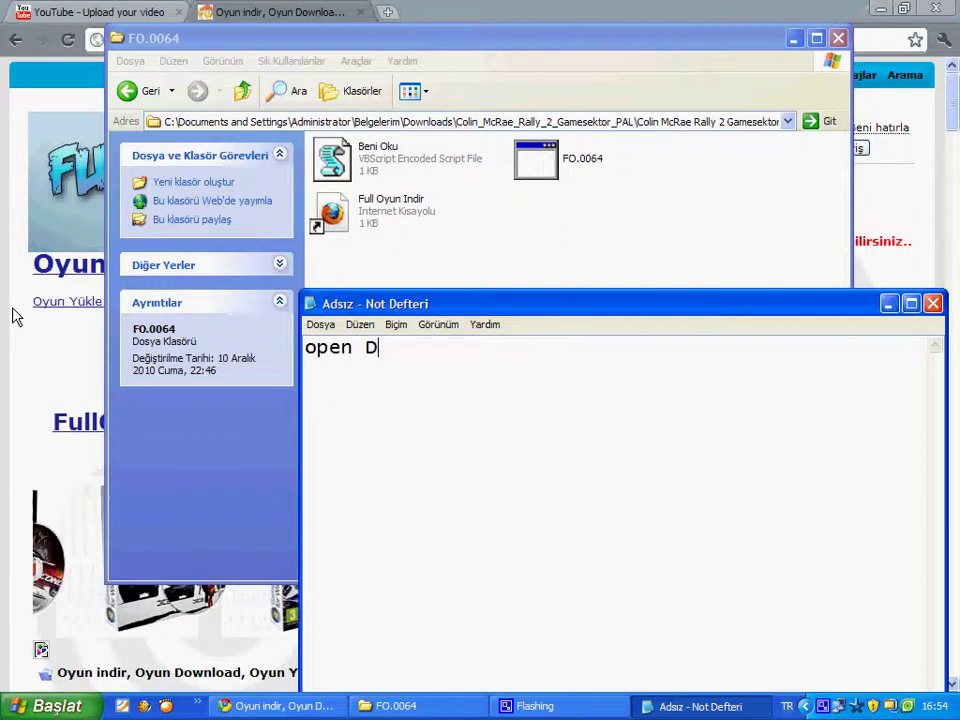
pyautogui.press('BackSpace')
pyautogui.write('FO.')
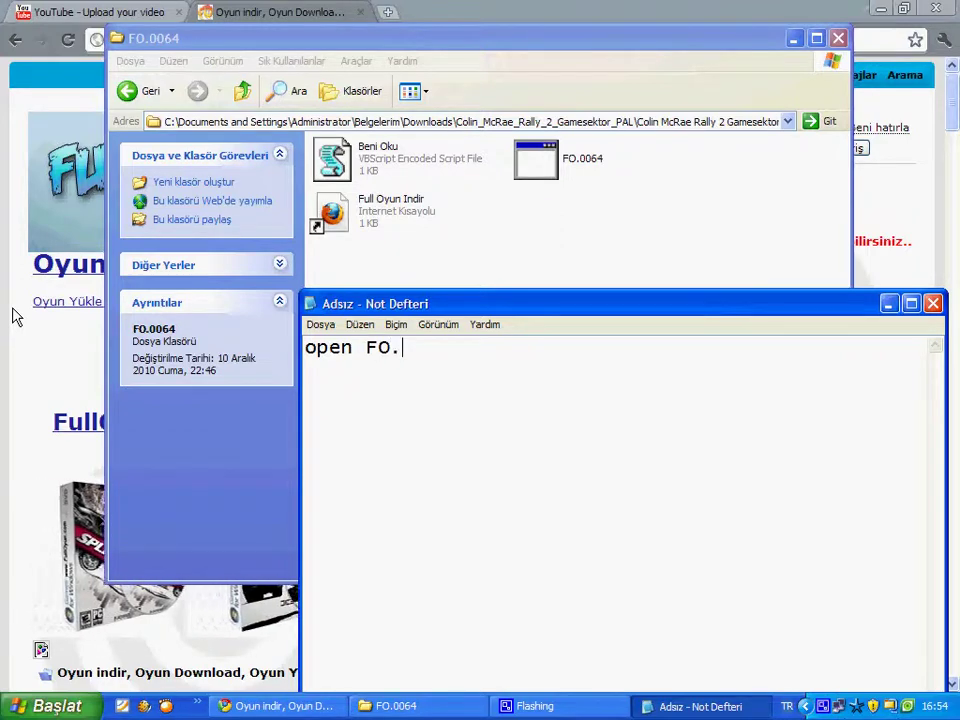
pyautogui.write('00')
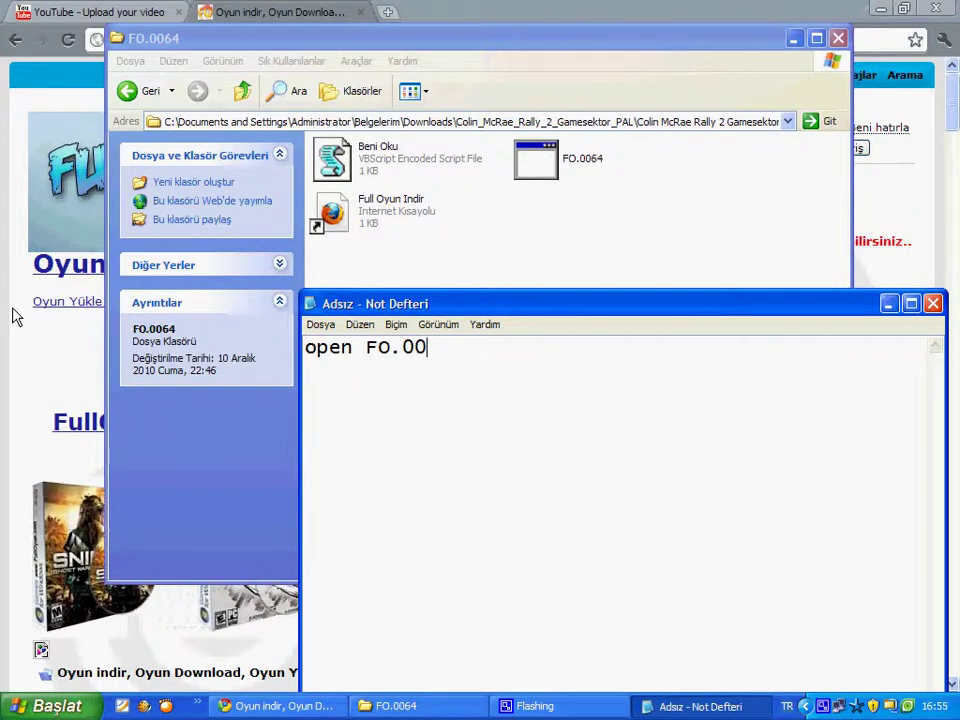
pyautogui.write('64')
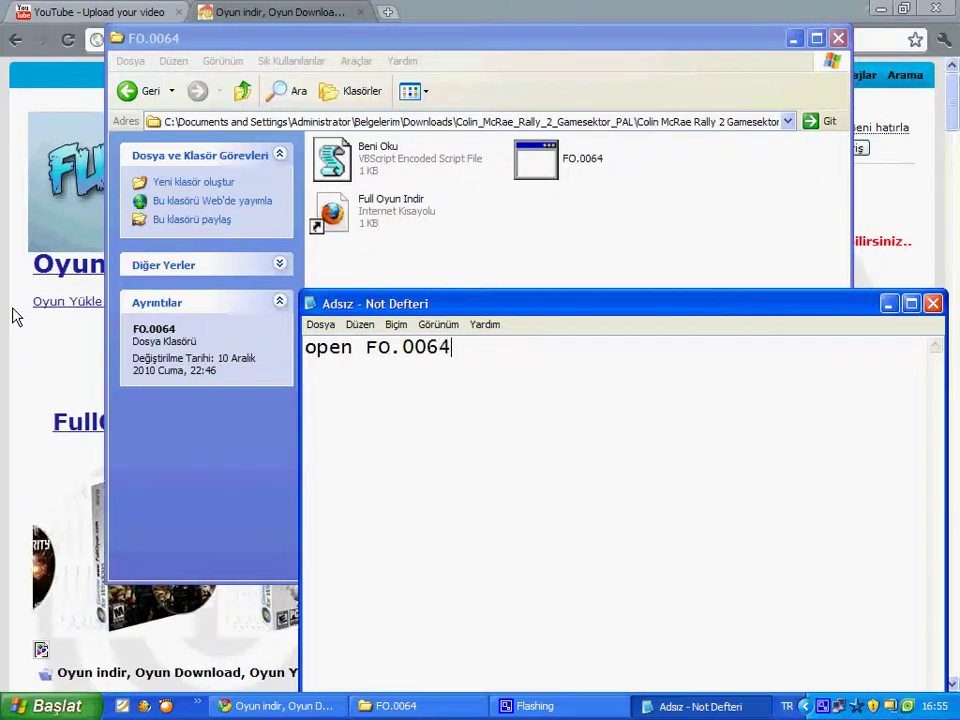
pyautogui.doubleClick(558, 180)
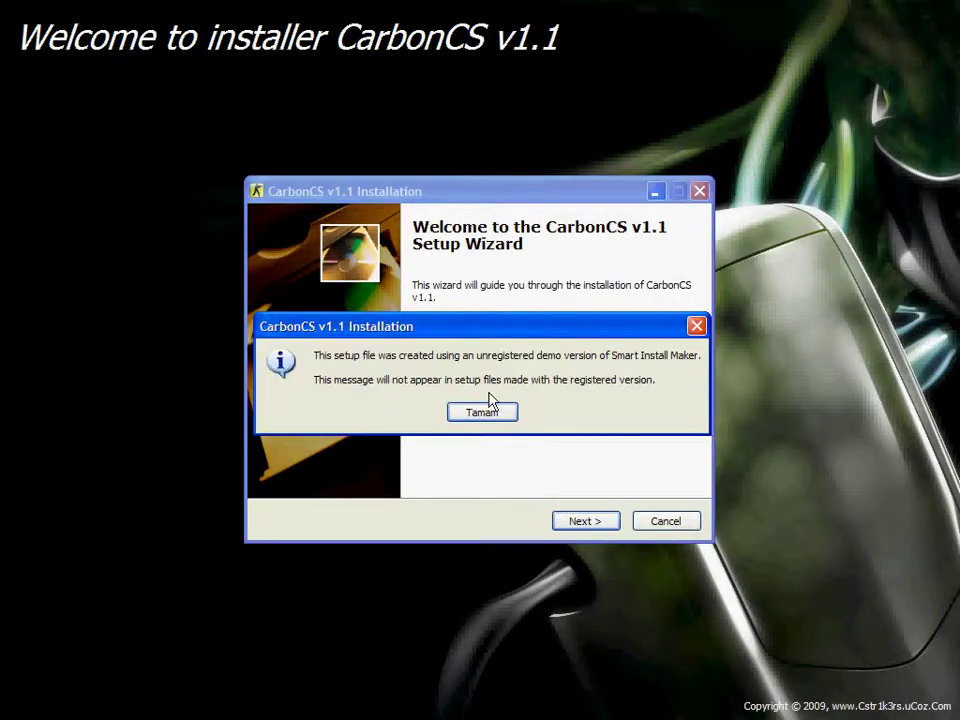
# - Dismiss the demo notice, step through to installing CarbonCS v1.1 in the default folder, then cancel
pyautogui.click(484, 412)
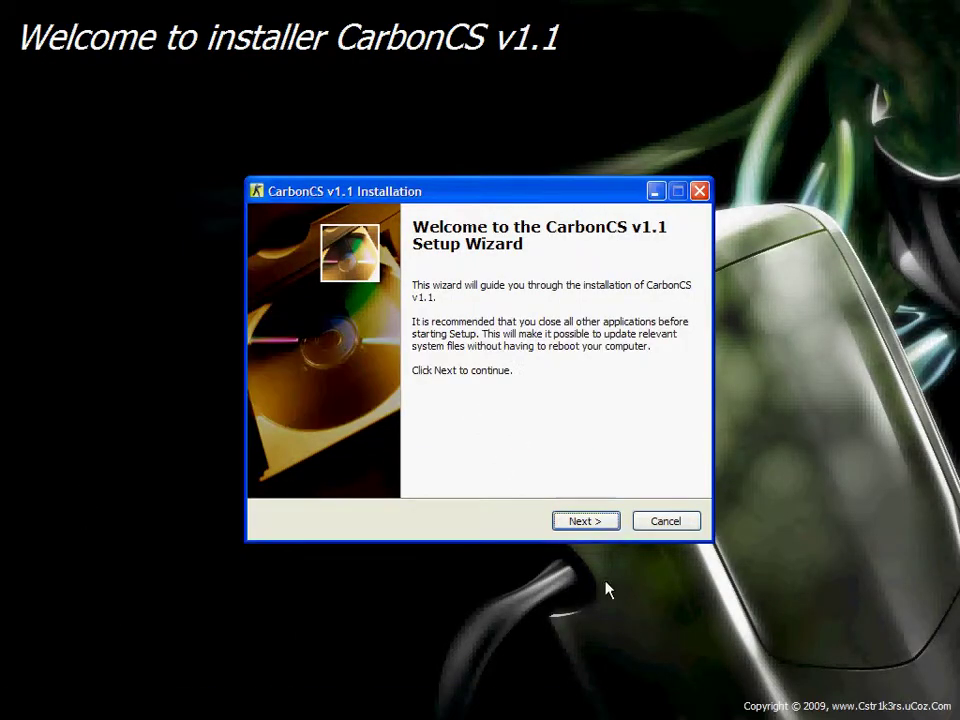
pyautogui.click(576, 522)
pyautogui.click(576, 522)
pyautogui.click(576, 522)
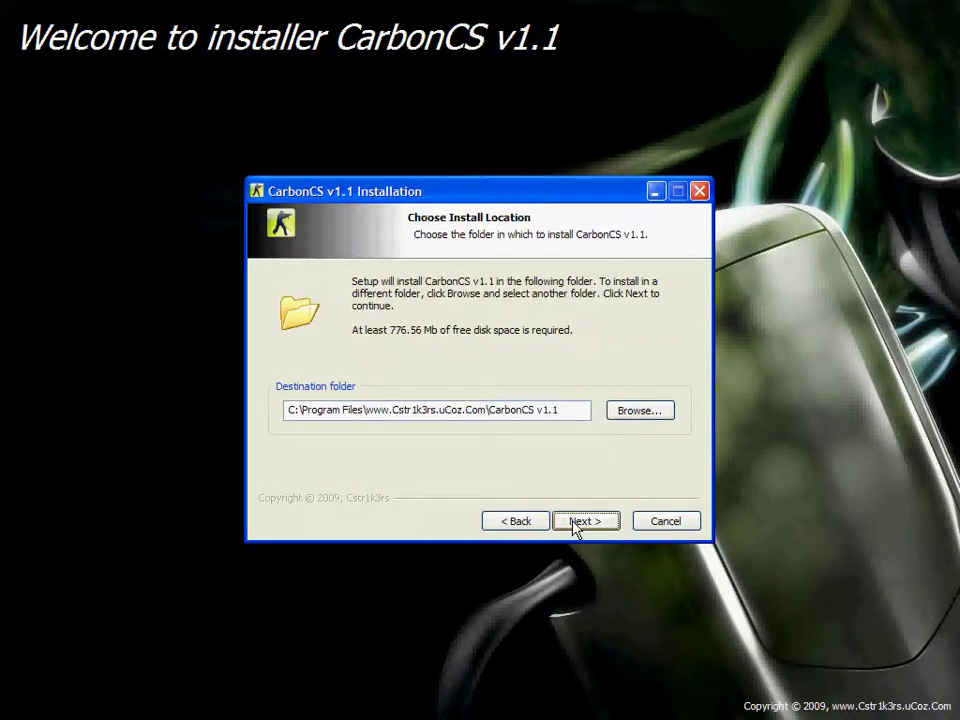
pyautogui.click(576, 522)
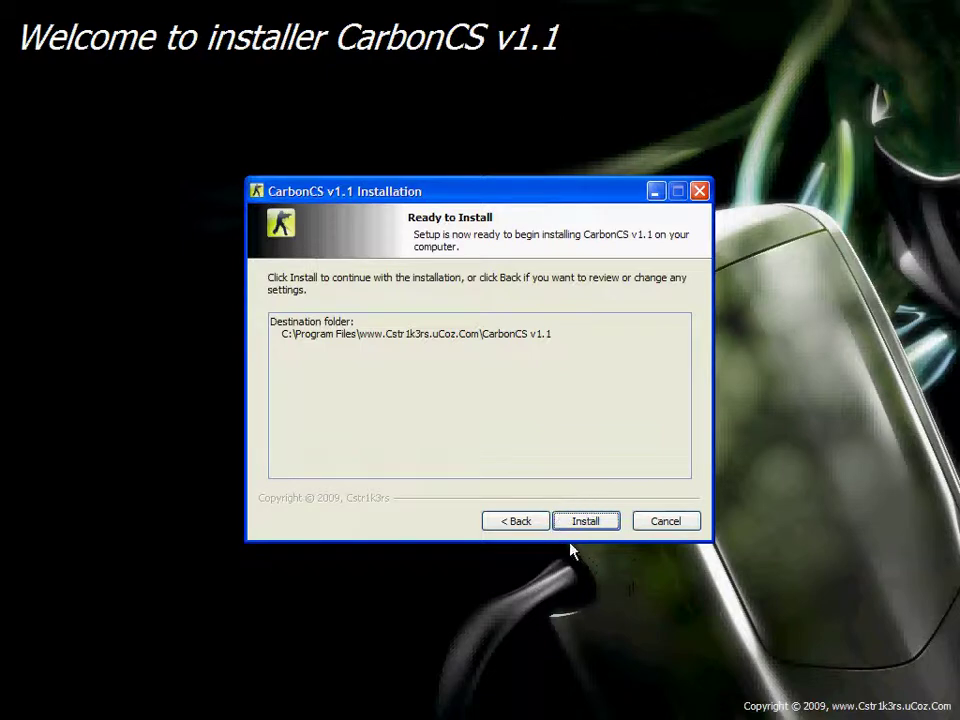
pyautogui.click(586, 522)
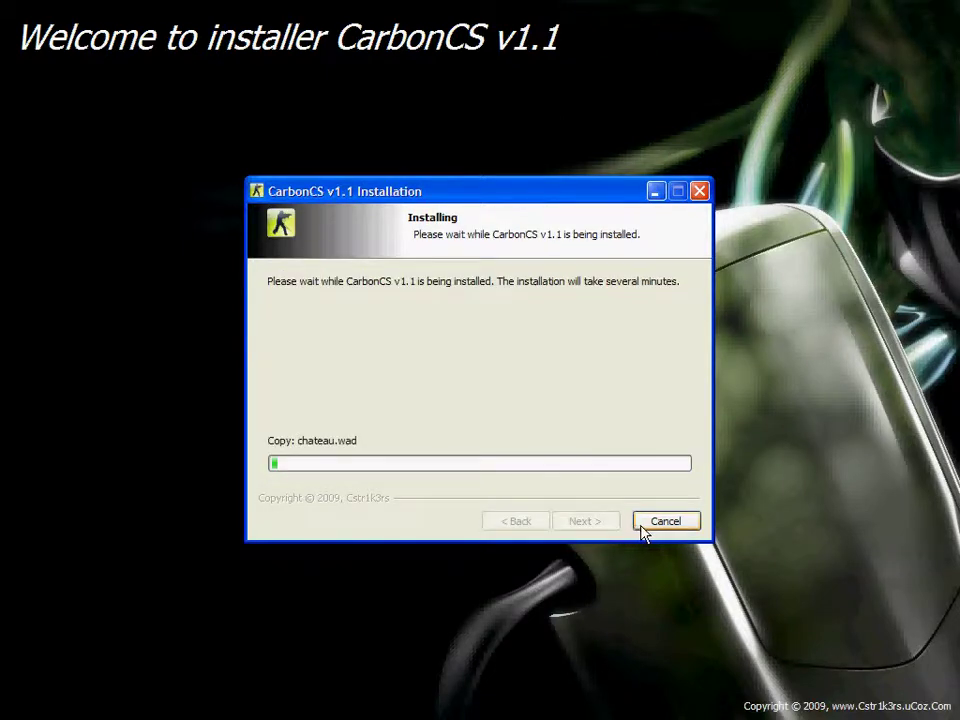
pyautogui.click(648, 527)
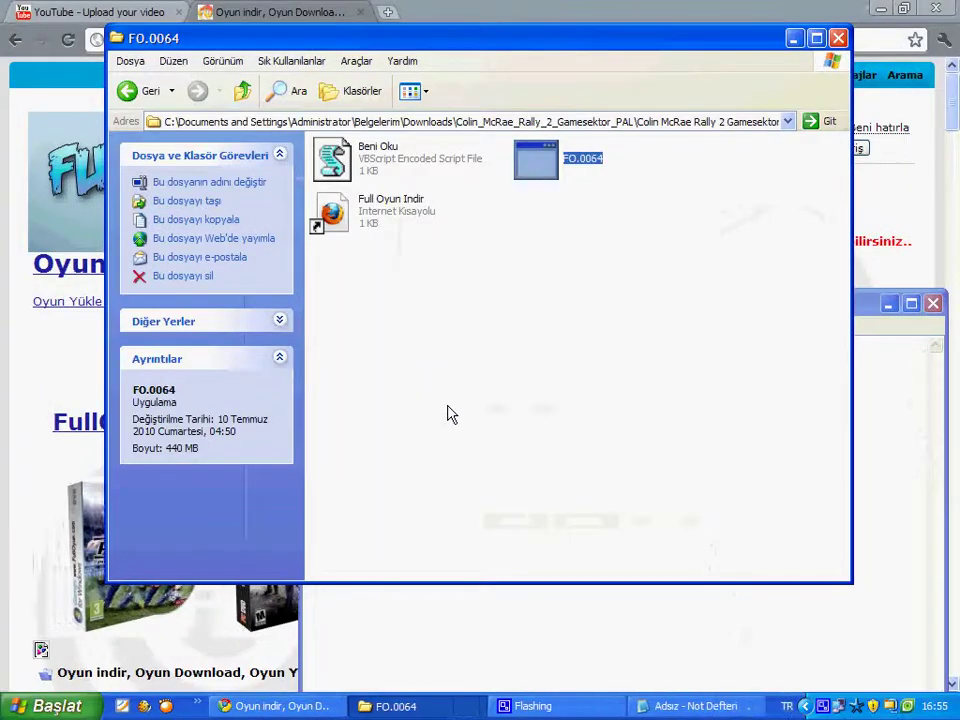
# - Confirm quitting the CarbonCS installer and change the Notepad caption to 'Bye'
pyautogui.click(862, 383)
pyautogui.hotkey('ctrl', 'a')
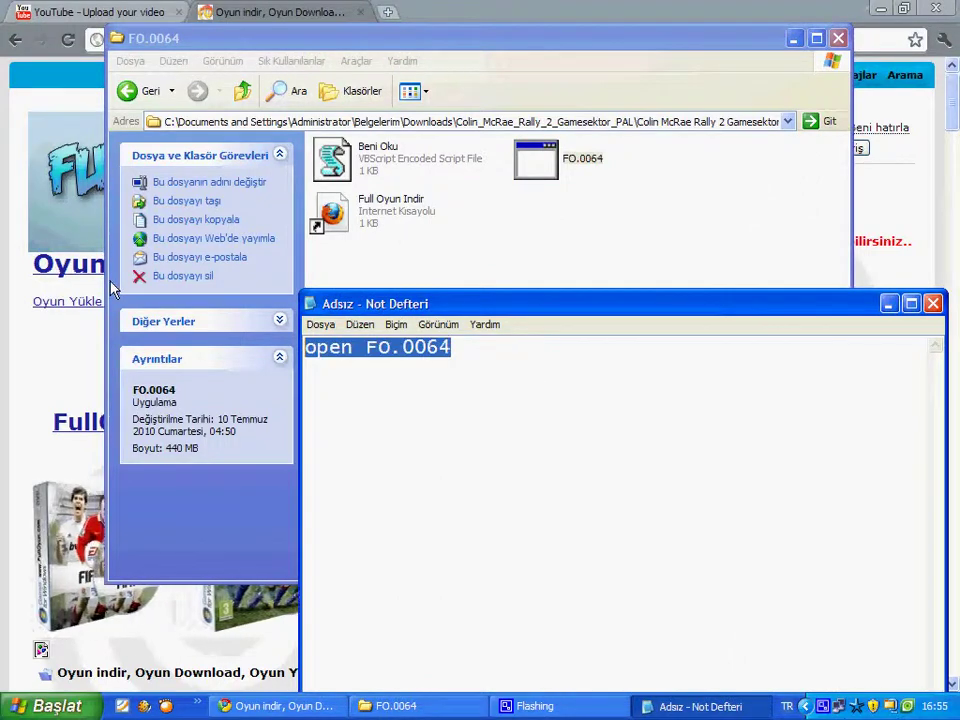
pyautogui.press('BackSpace')
pyautogui.write('Bye')
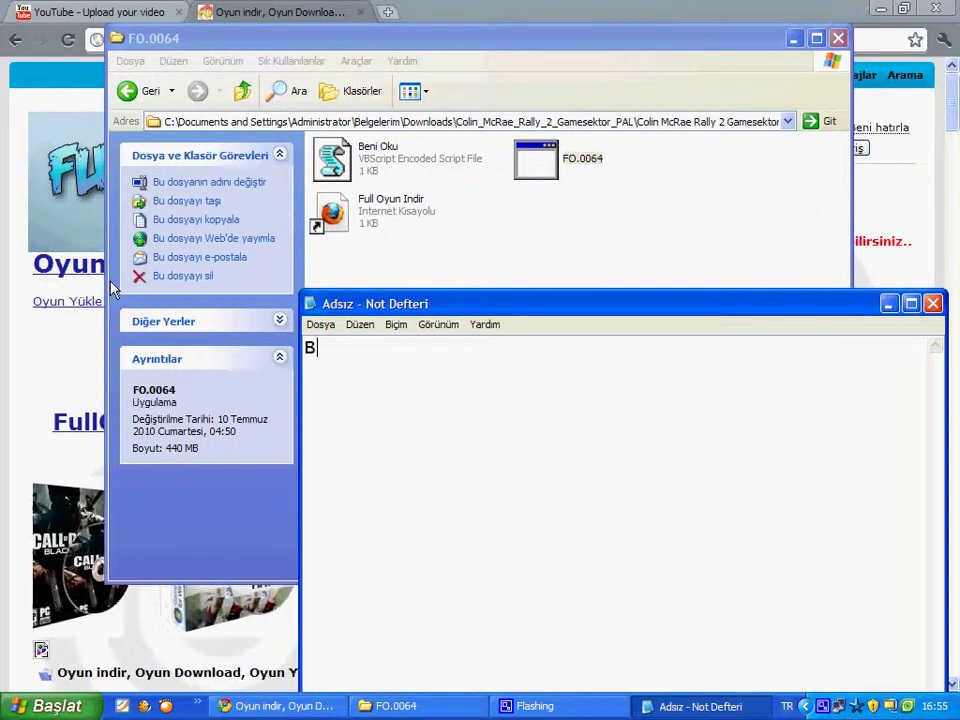
pyautogui.click(535, 706)
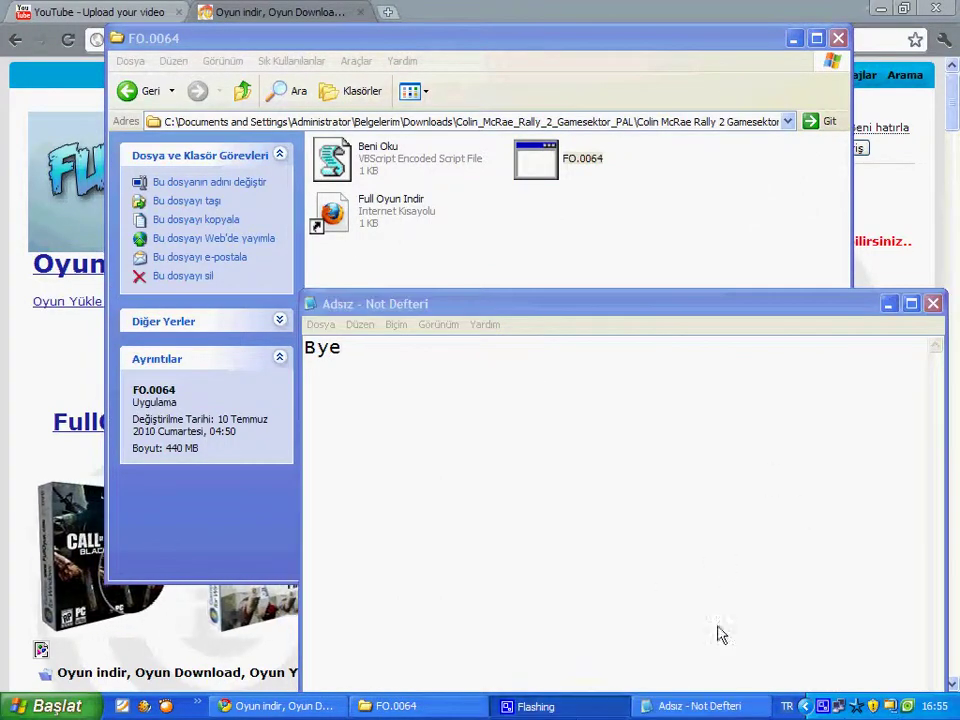